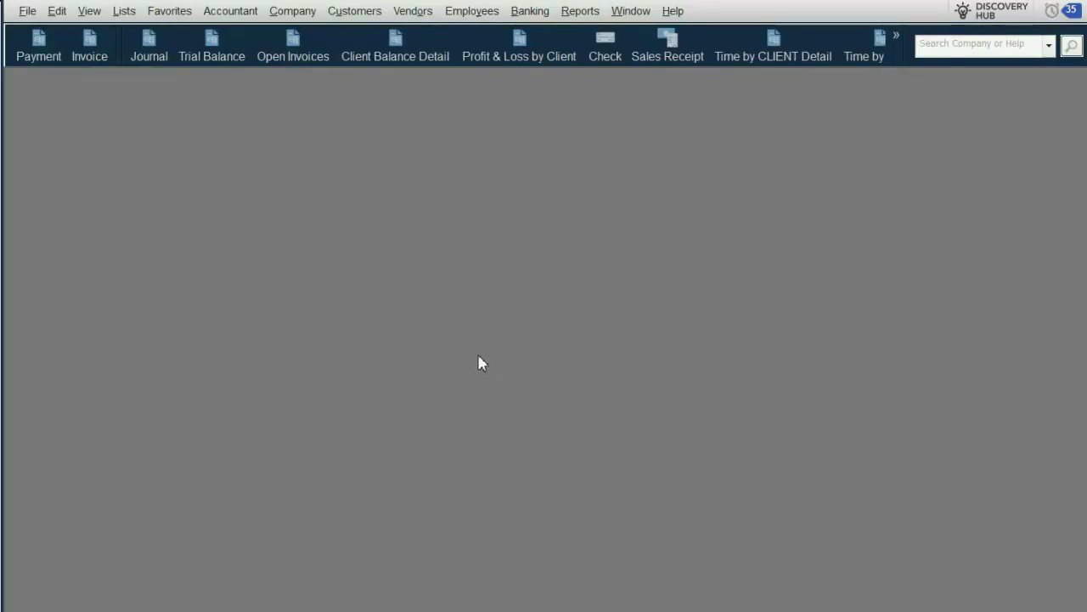
Step: Start a new item of type Service from the Item List
{"action": "left_click", "coordinate": [130, 17]}
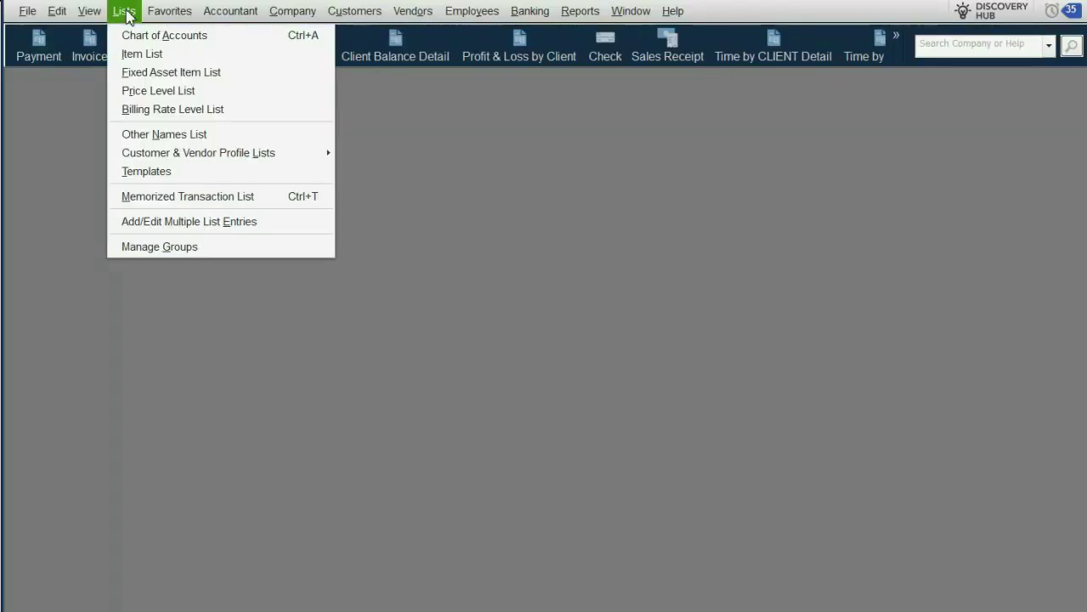
{"action": "left_click", "coordinate": [150, 54]}
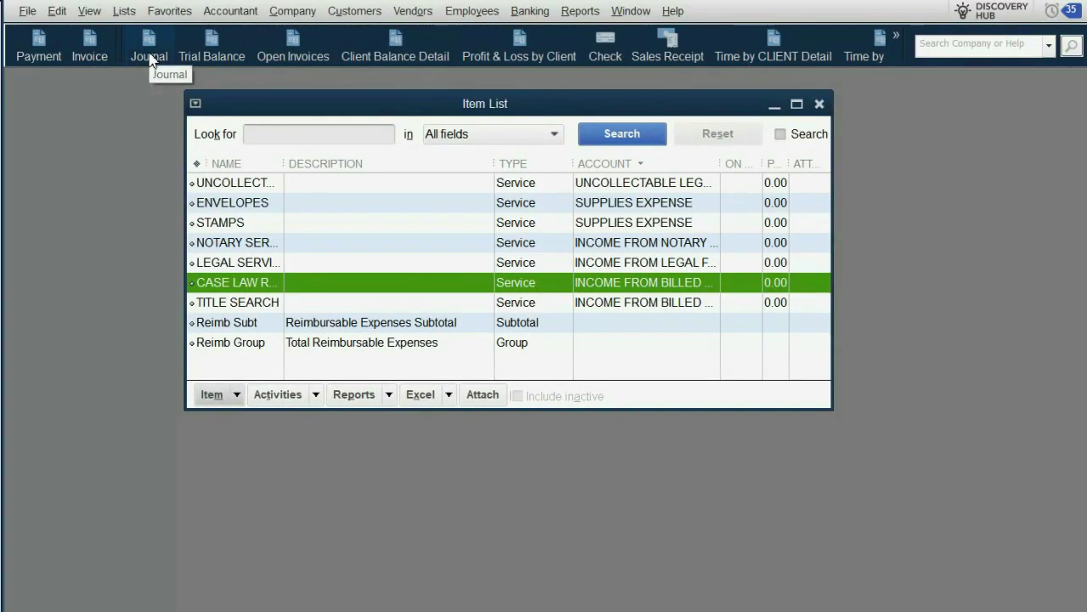
{"action": "left_click", "coordinate": [212, 395]}
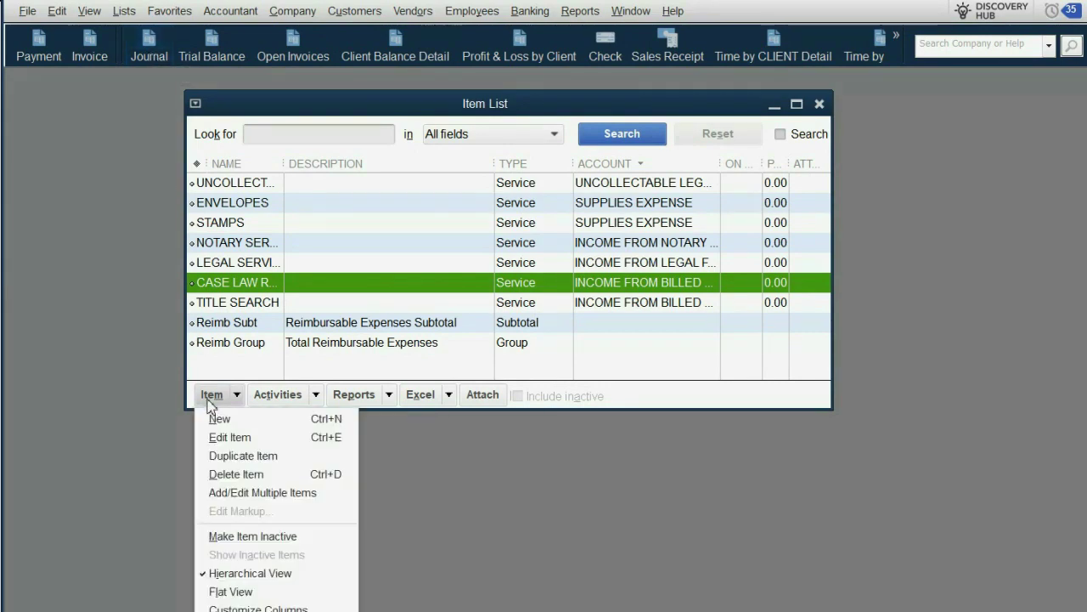
{"action": "left_click", "coordinate": [219, 419]}
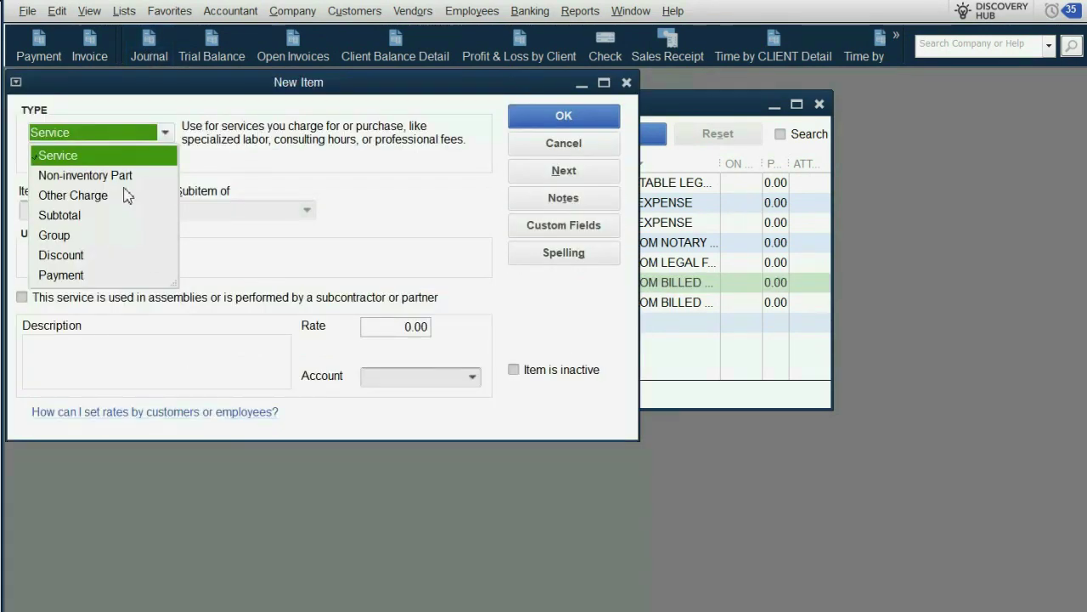
{"action": "left_click", "coordinate": [120, 158]}
{"action": "left_click_drag", "start_coordinate": [167, 85], "coordinate": [240, 123]}
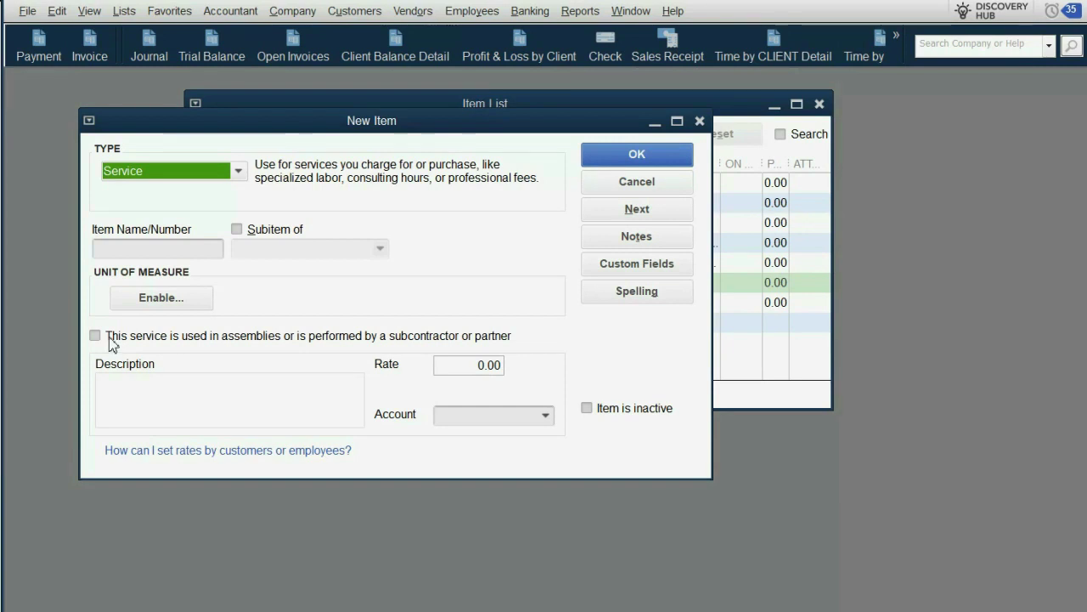
Step: Name the new service item 112 COURTFEES, assign it to the COURT FEES EXPENSE account, and save it
{"action": "left_click", "coordinate": [158, 249]}
{"action": "type", "text": "112 "}
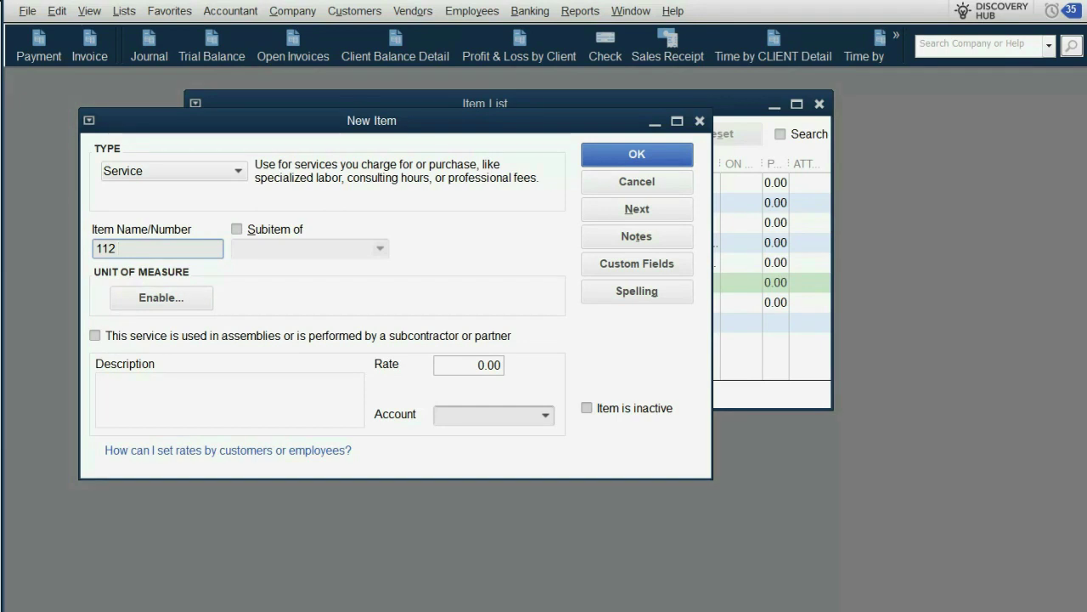
{"action": "type", "text": "COURTFEE"}
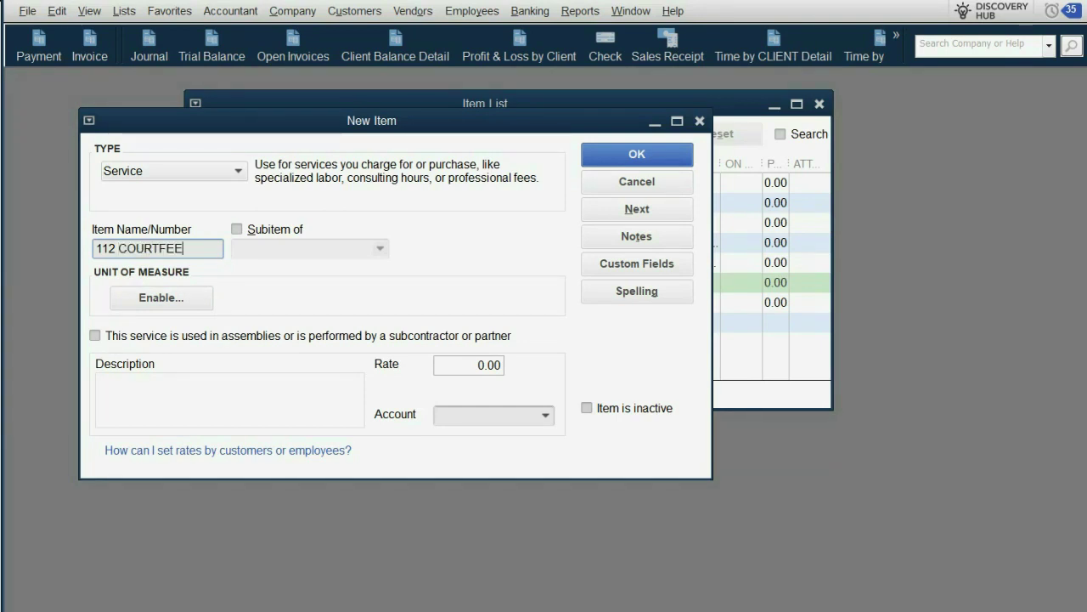
{"action": "type", "text": "S"}
{"action": "left_click", "coordinate": [546, 415]}
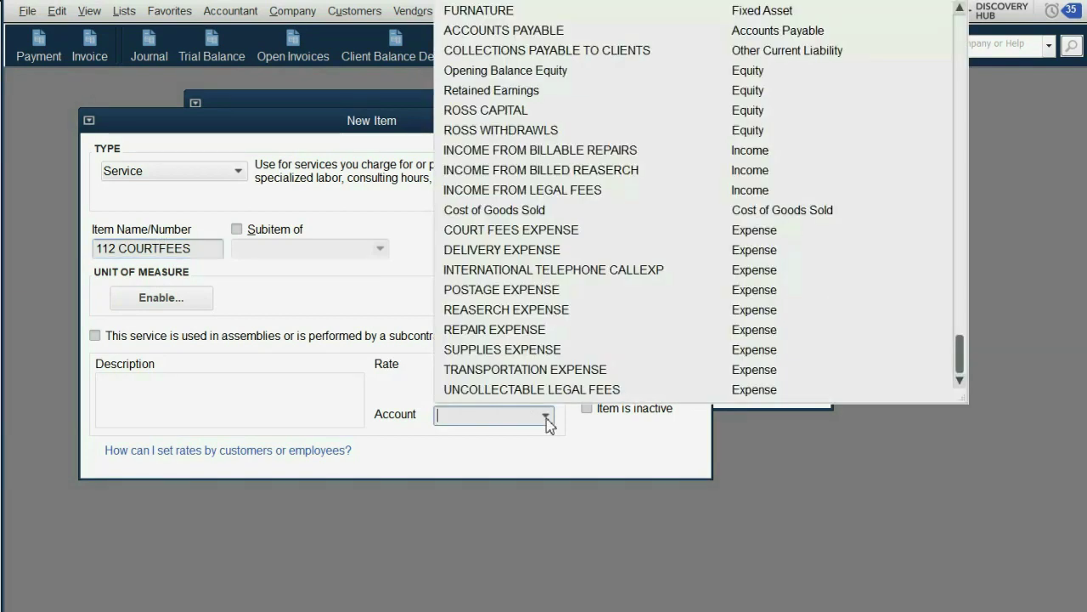
{"action": "left_click", "coordinate": [535, 229]}
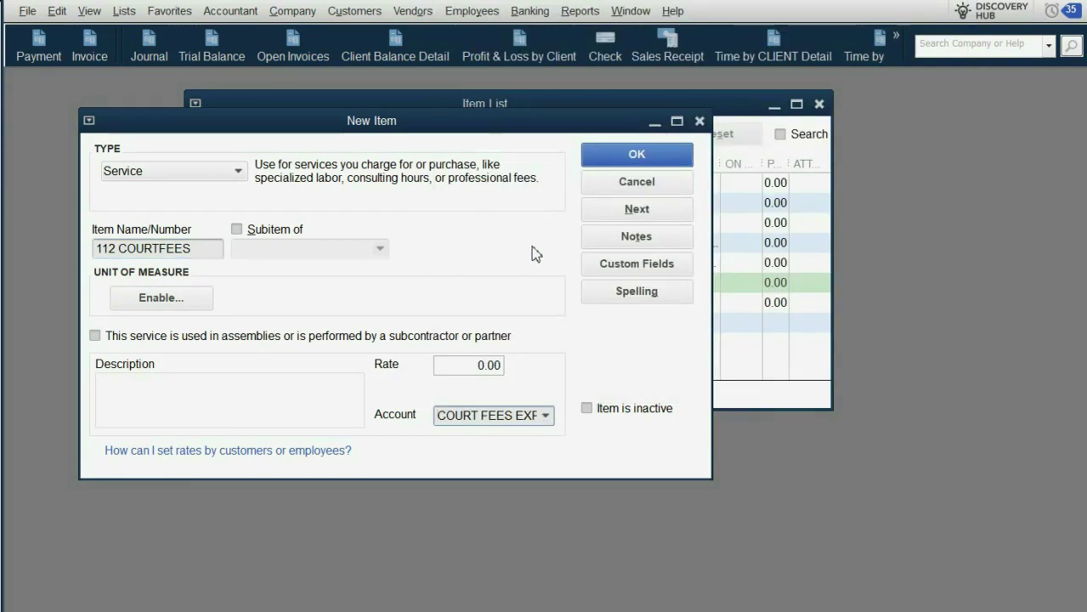
{"action": "left_click", "coordinate": [622, 214]}
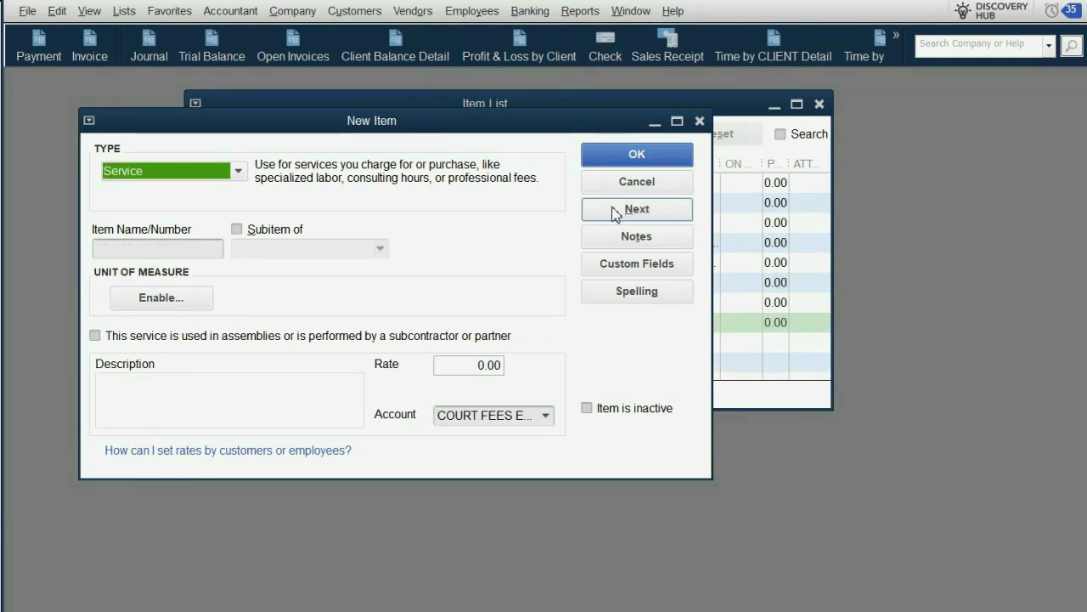
Step: Add a second service item named 116 TRANSCRIPTS under COURT FEES EXPENSE, and close the Item List
{"action": "left_click", "coordinate": [546, 415]}
{"action": "left_click", "coordinate": [548, 415]}
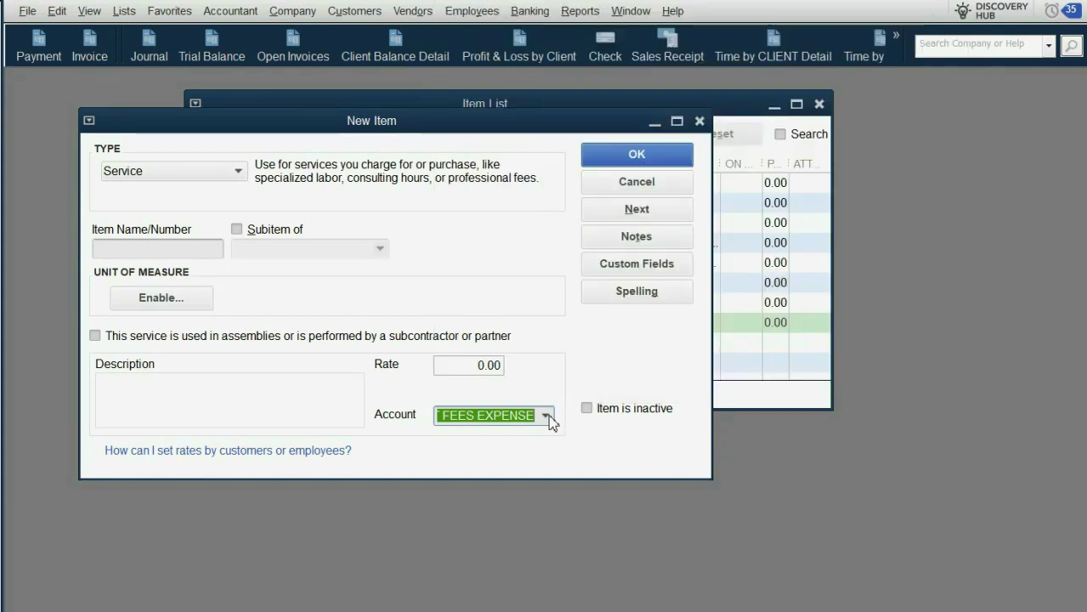
{"action": "left_click", "coordinate": [185, 248]}
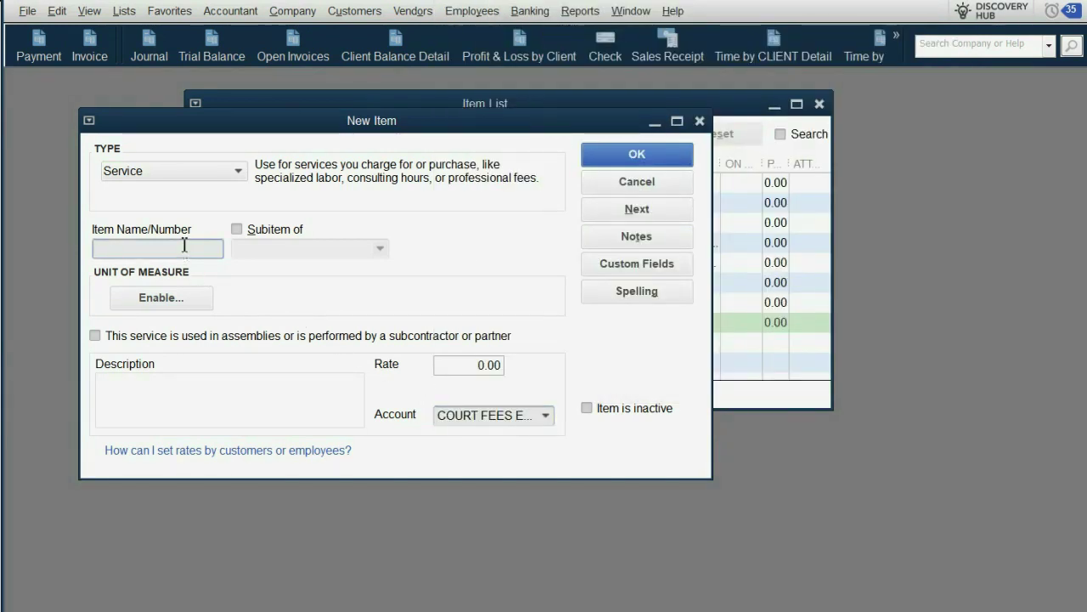
{"action": "type", "text": "116 TRANSC"}
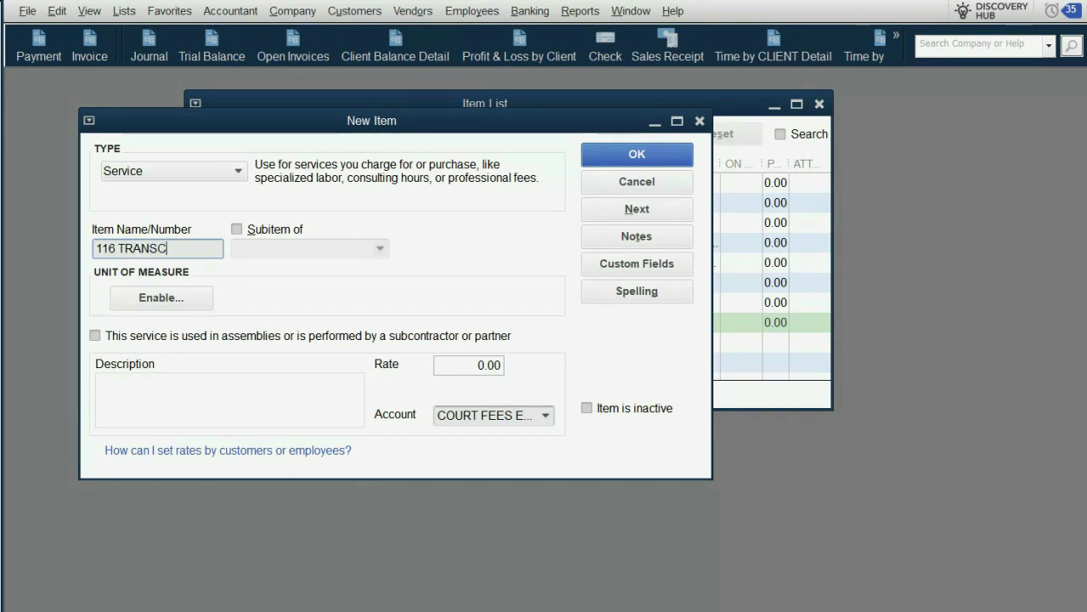
{"action": "type", "text": "RIPTS"}
{"action": "left_click", "coordinate": [636, 153]}
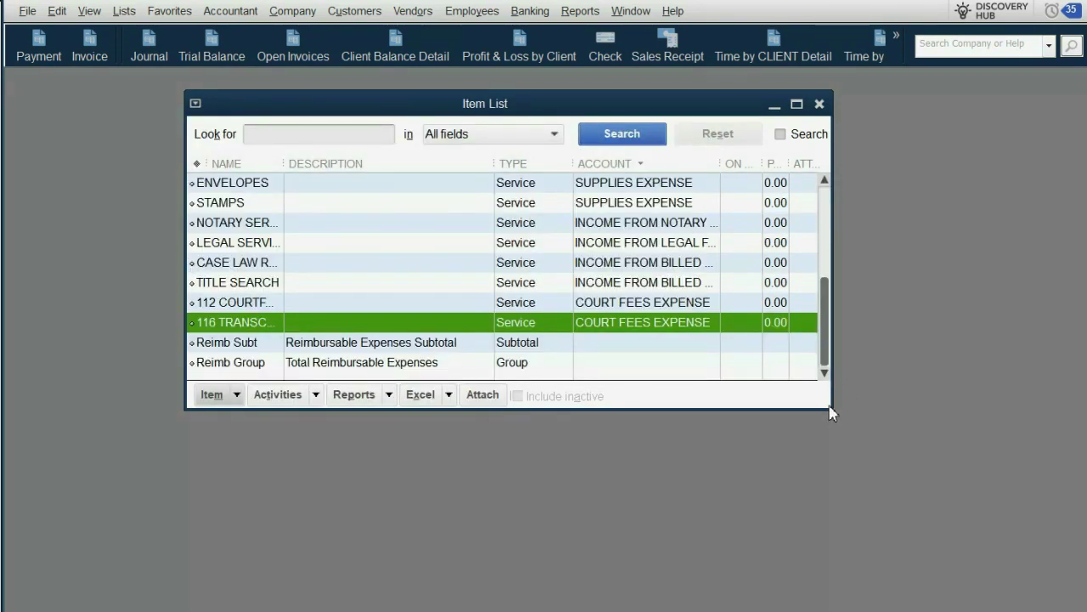
{"action": "left_click_drag", "start_coordinate": [832, 411], "coordinate": [919, 476]}
{"action": "left_click", "coordinate": [905, 104]}
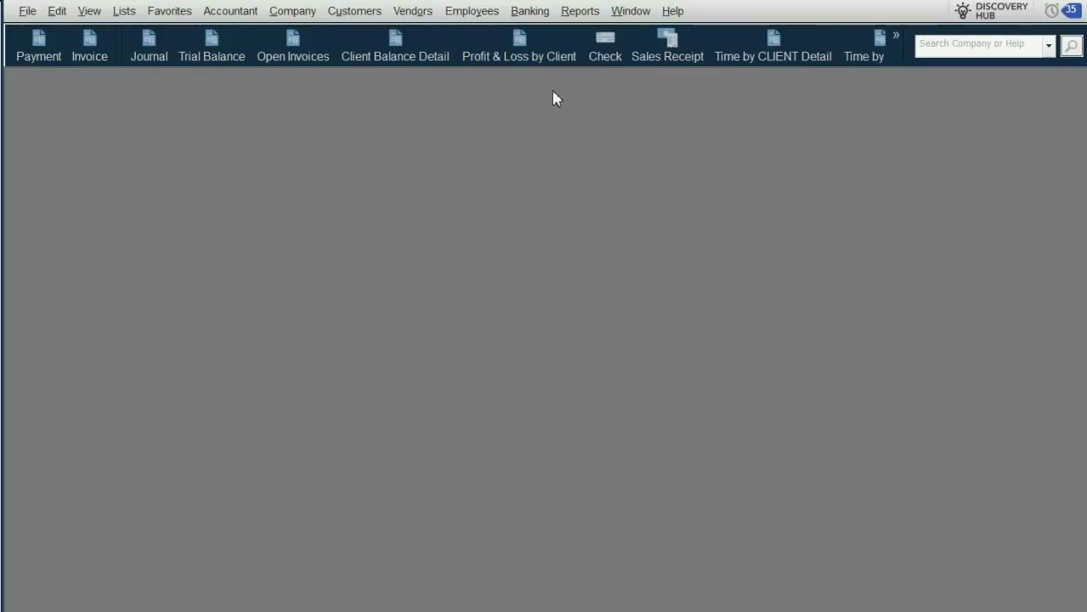
Step: Start a check from CHASE BANK ACCOUNT dated 08/29/2017 and make it payable to COUNTY CLERK
{"action": "left_click", "coordinate": [592, 52]}
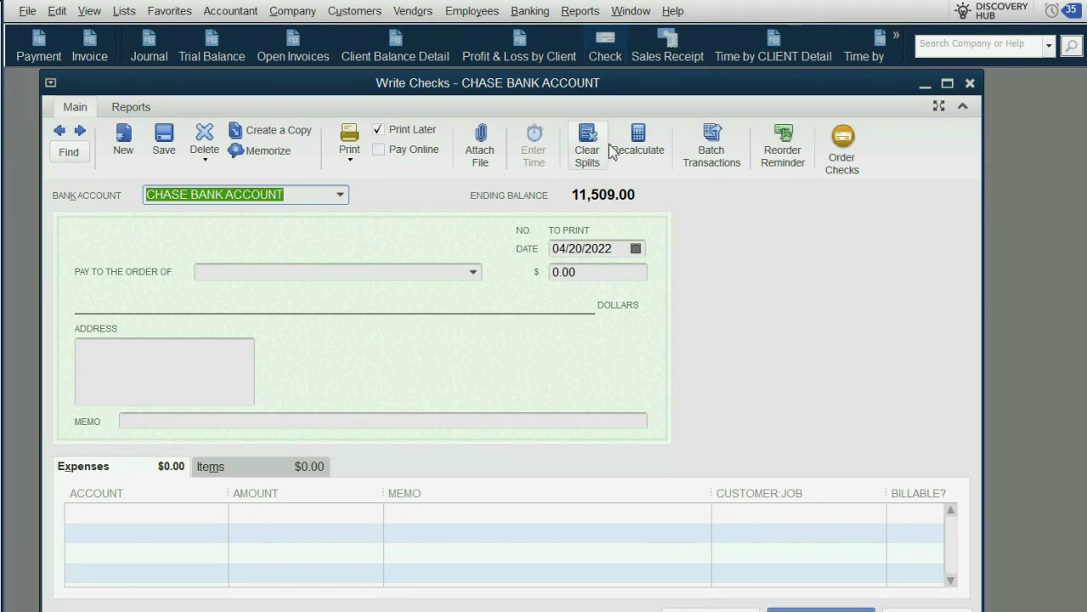
{"action": "left_click", "coordinate": [635, 248]}
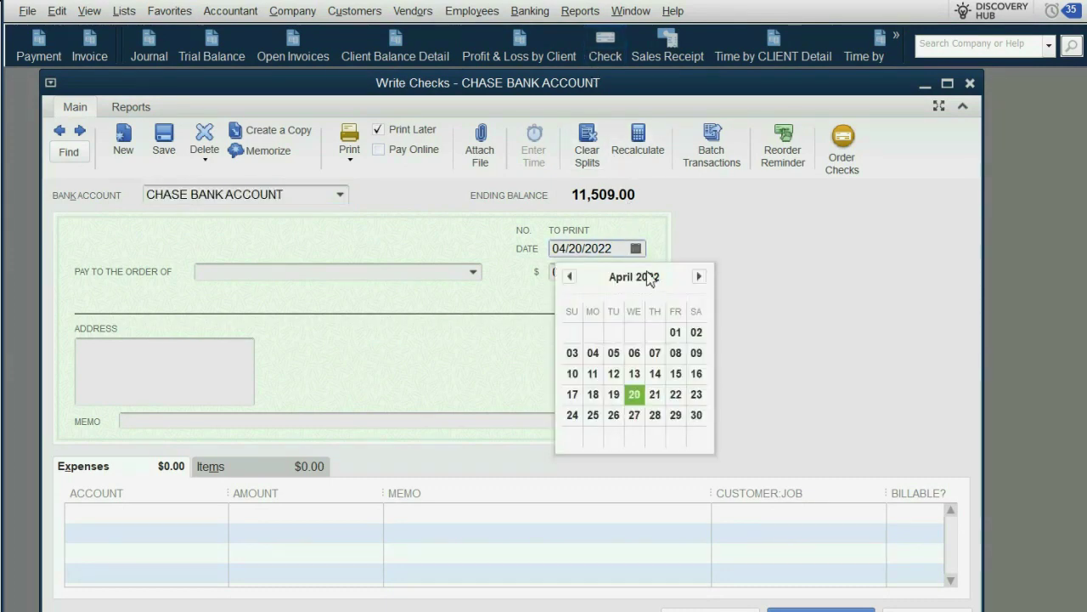
{"action": "left_click", "coordinate": [700, 276]}
{"action": "left_click", "coordinate": [699, 276]}
{"action": "left_click", "coordinate": [699, 276]}
{"action": "left_click", "coordinate": [699, 276]}
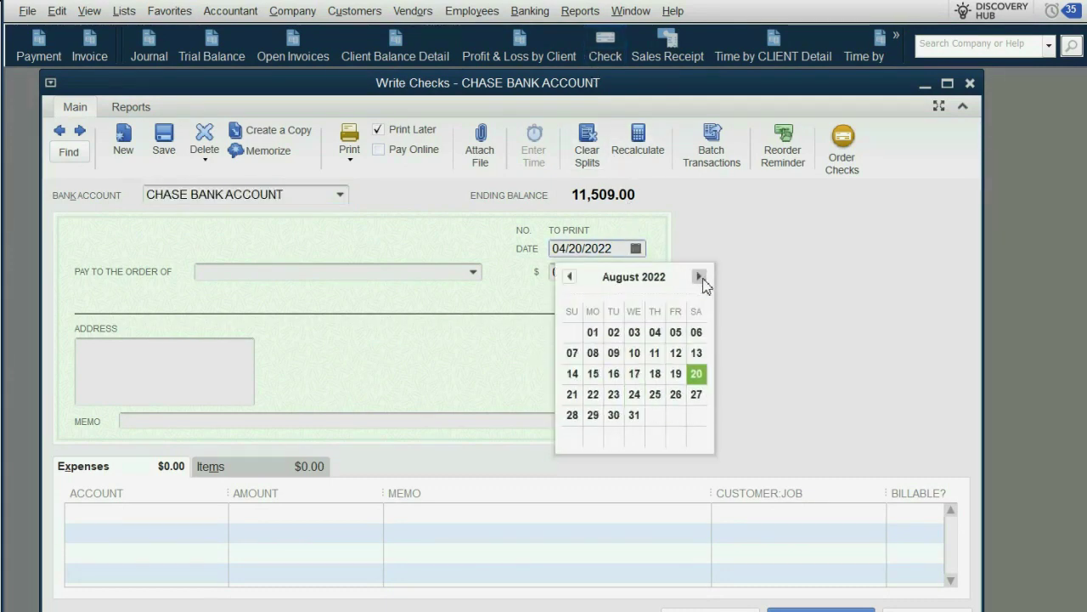
{"action": "left_click", "coordinate": [596, 415]}
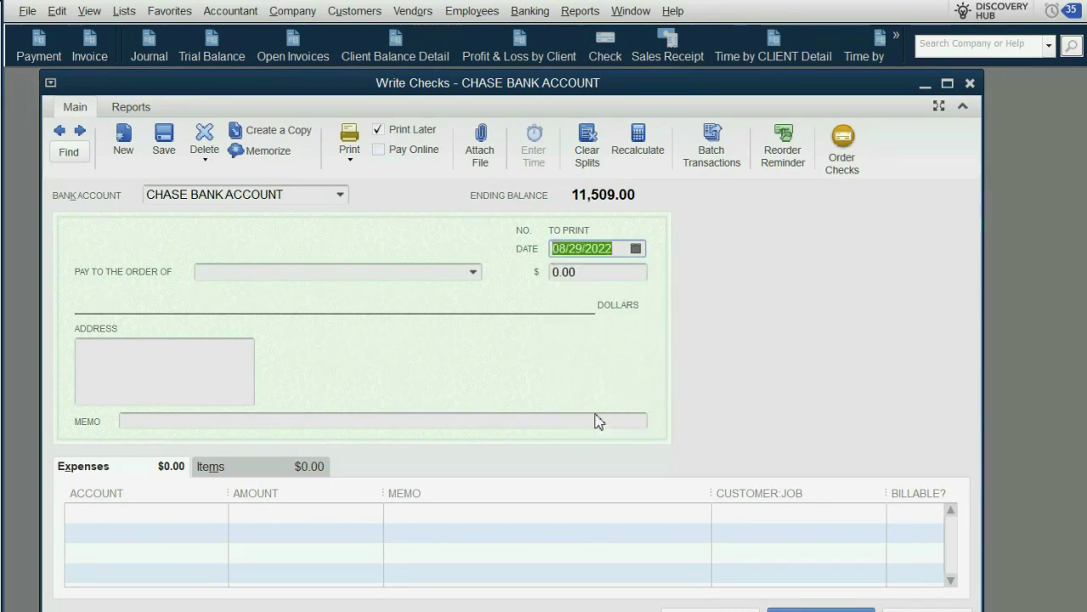
{"action": "type", "text": "17"}
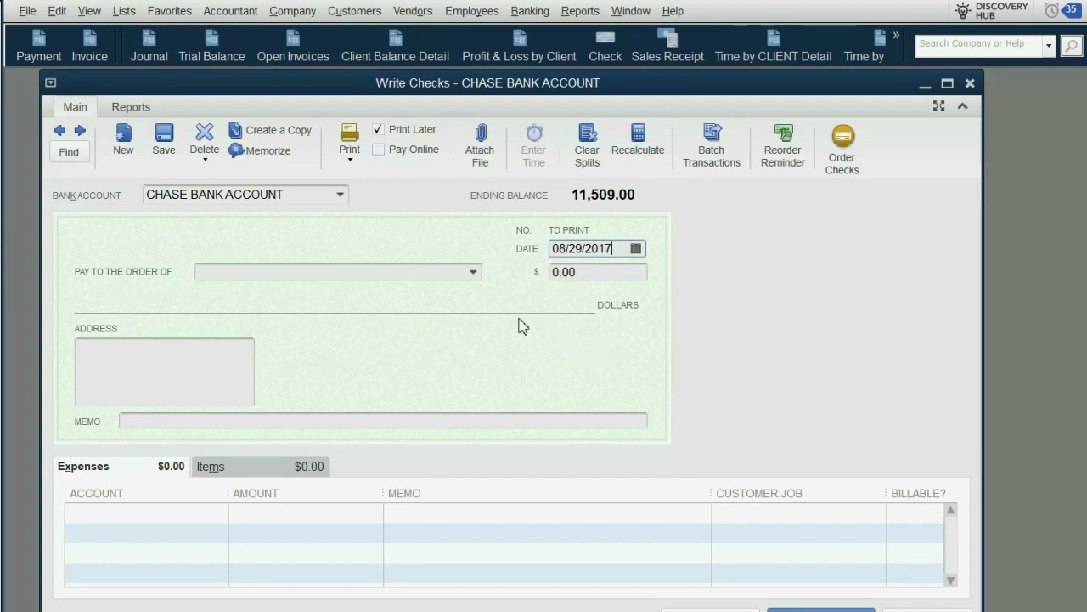
{"action": "left_click", "coordinate": [472, 273]}
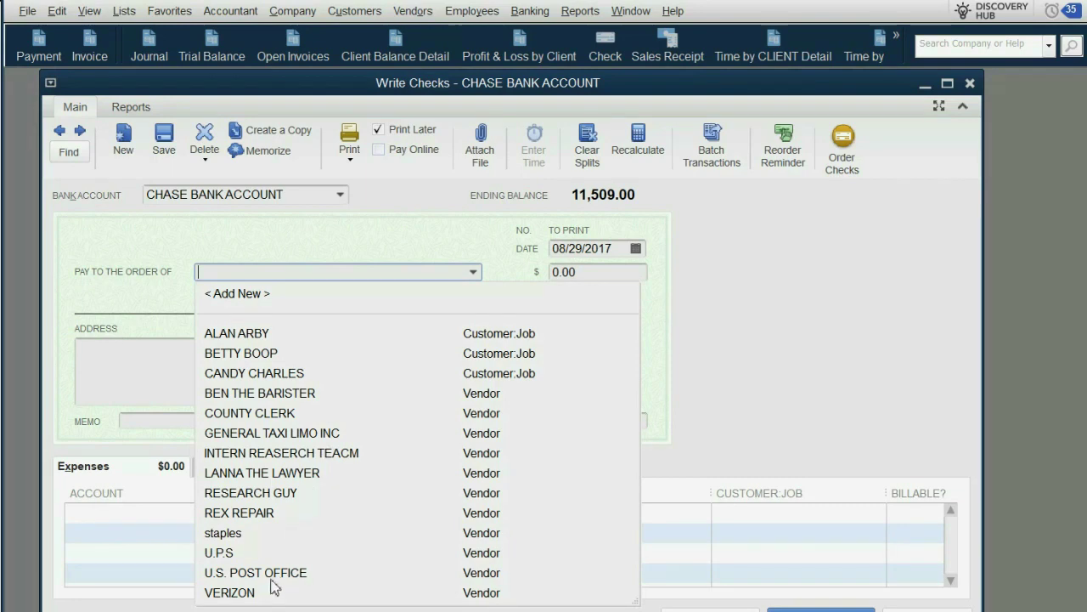
{"action": "left_click", "coordinate": [264, 413]}
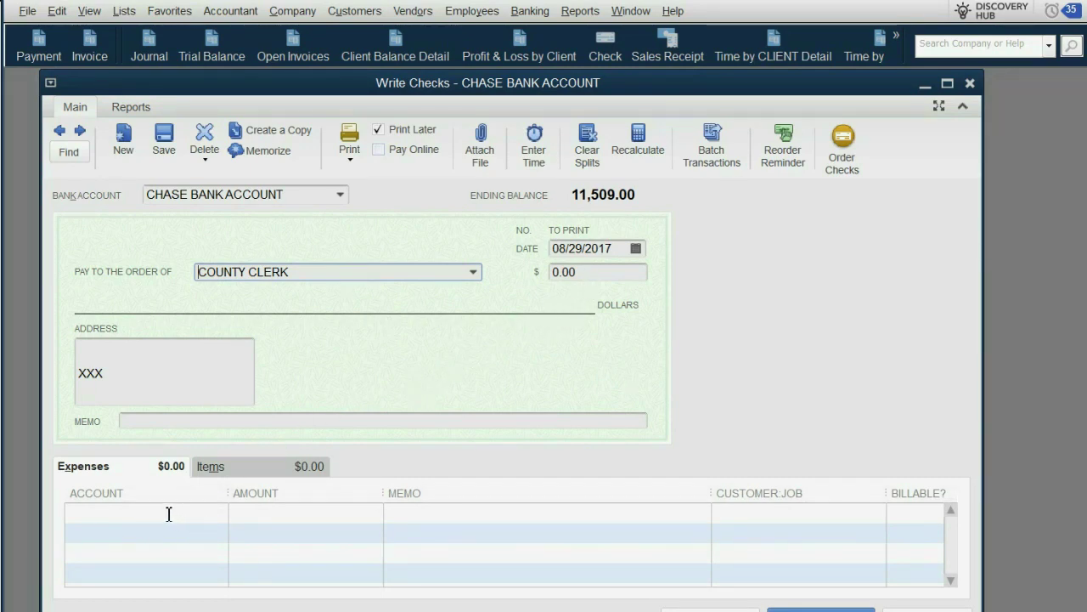
Step: Add the item 112 COURTFEES to the check for 300.00, billable to the second customer in the list
{"action": "left_click", "coordinate": [255, 467]}
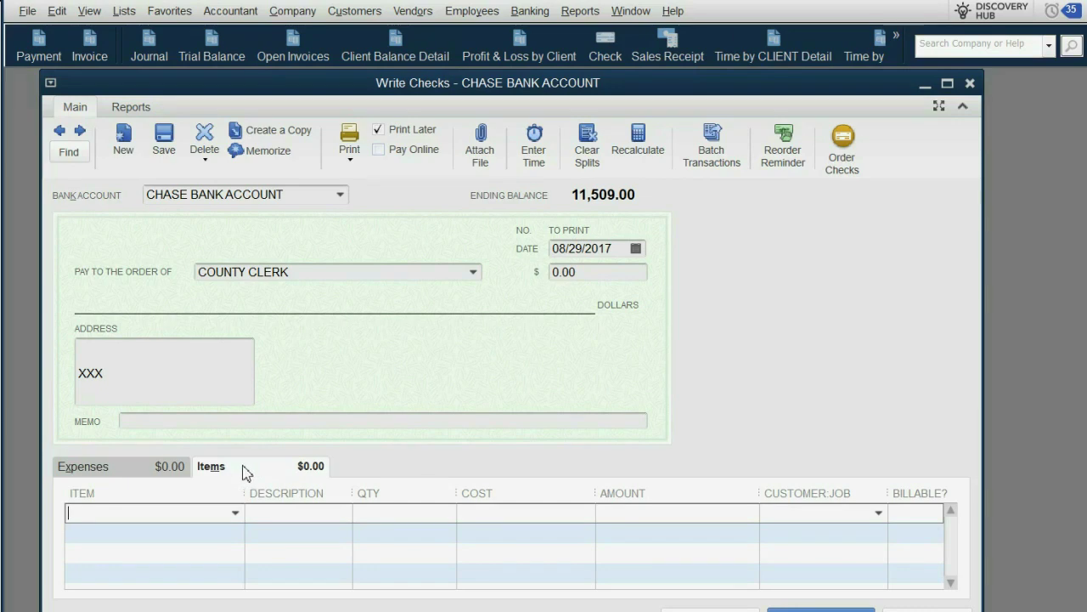
{"action": "left_click", "coordinate": [236, 513]}
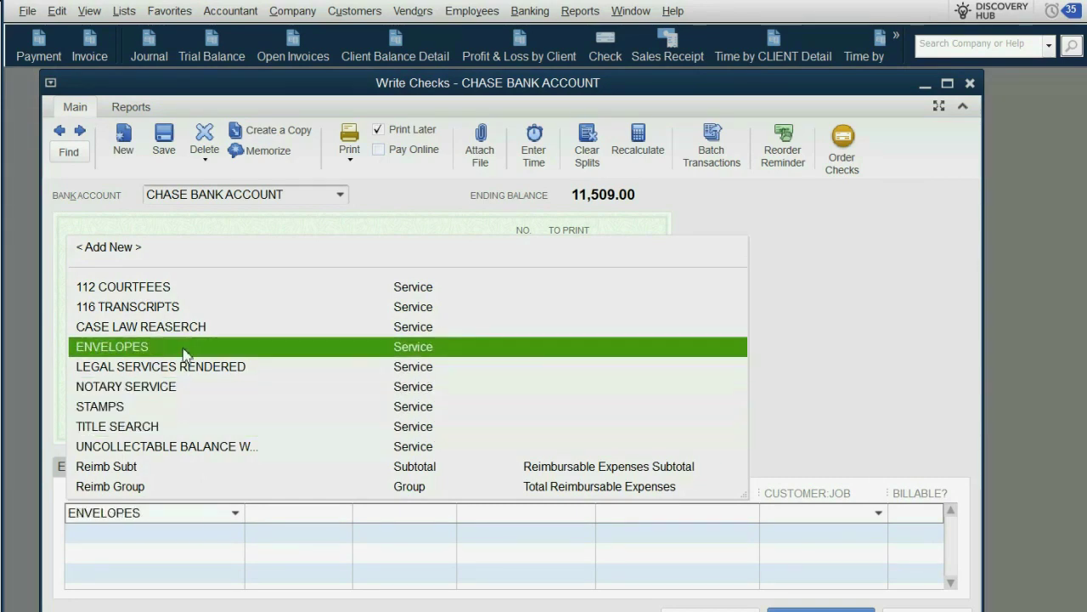
{"action": "left_click", "coordinate": [189, 290]}
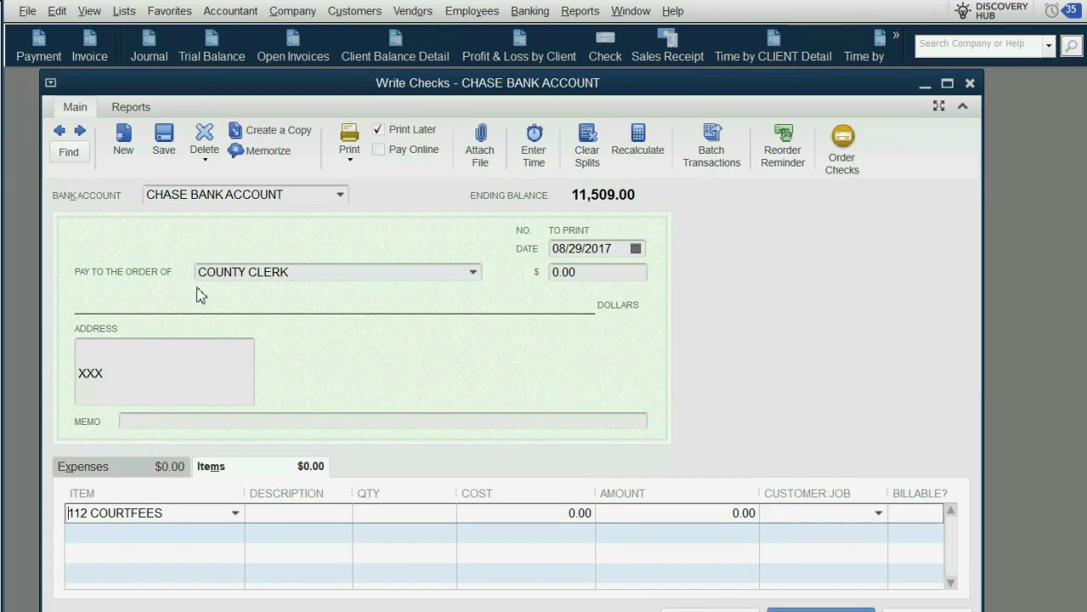
{"action": "left_click", "coordinate": [731, 516]}
{"action": "type", "text": "300"}
{"action": "left_click", "coordinate": [878, 512]}
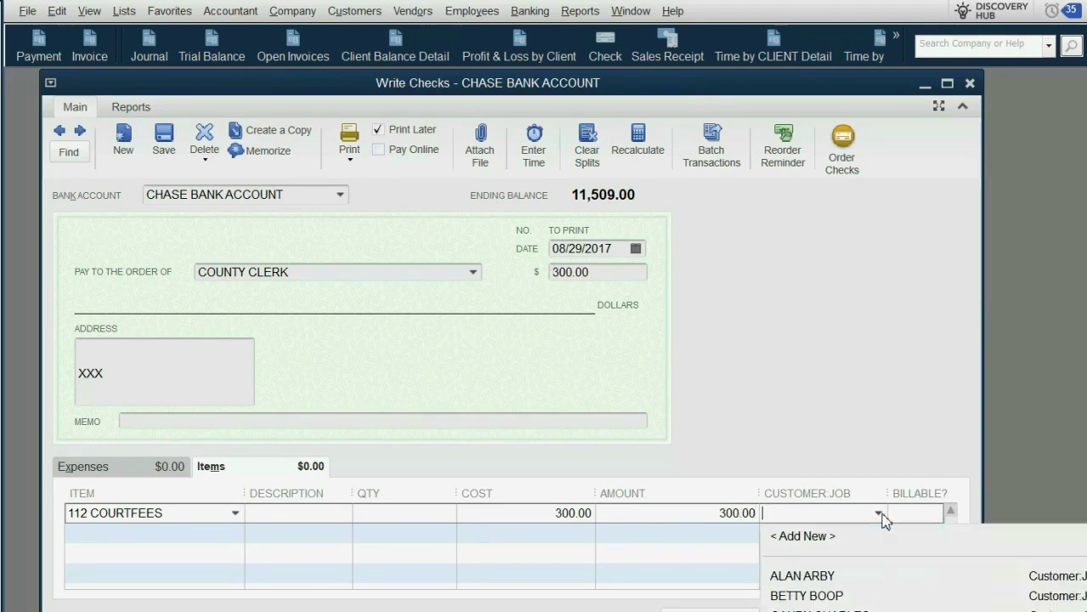
{"action": "left_click", "coordinate": [868, 595]}
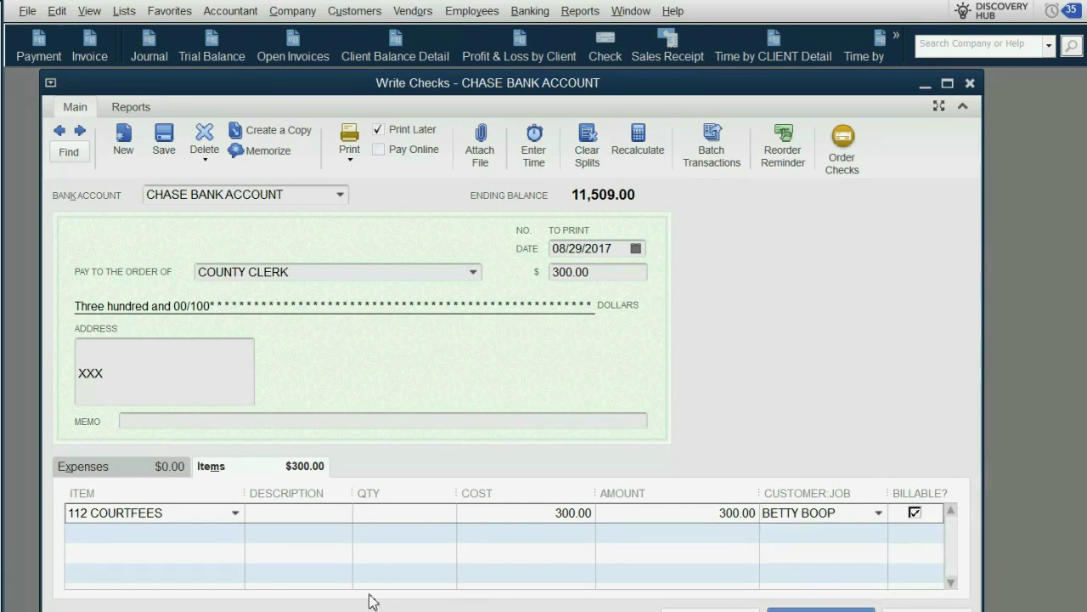
Step: Add a second item line for 116 TRANSCRIPTS costing 200.00, billable to the third customer in the list
{"action": "left_click", "coordinate": [229, 536]}
{"action": "left_click", "coordinate": [235, 532]}
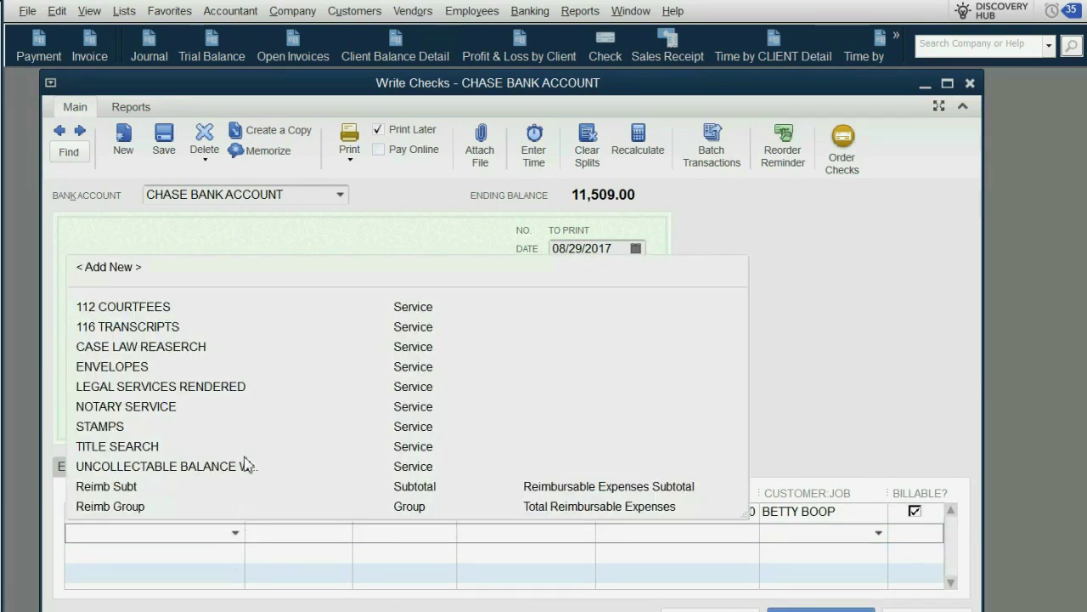
{"action": "left_click", "coordinate": [222, 337]}
{"action": "left_click", "coordinate": [580, 535]}
{"action": "type", "text": "2"}
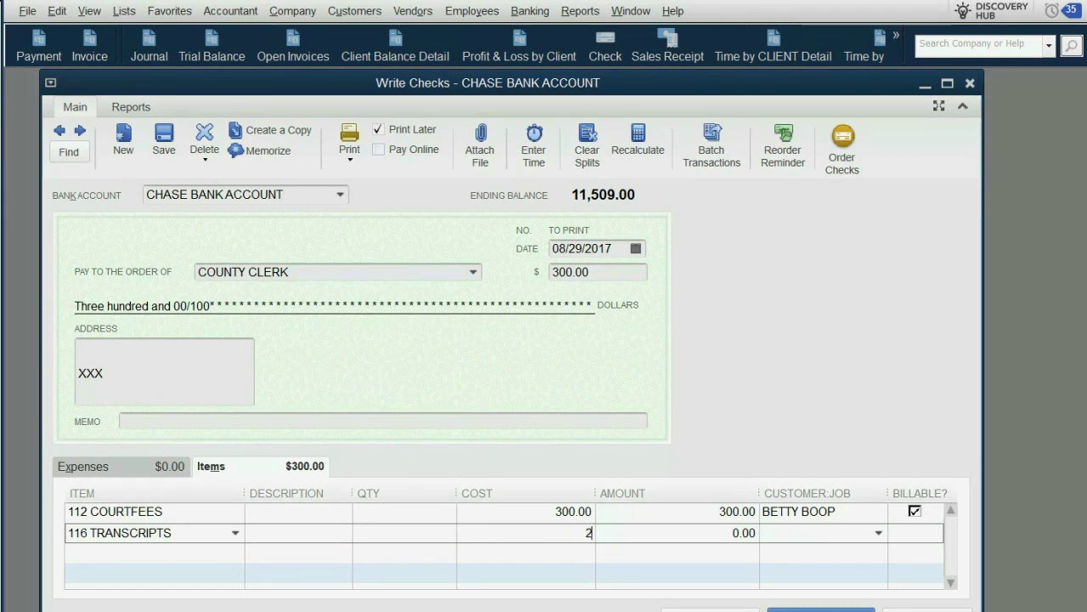
{"action": "type", "text": "00"}
{"action": "key", "text": "Tab"}
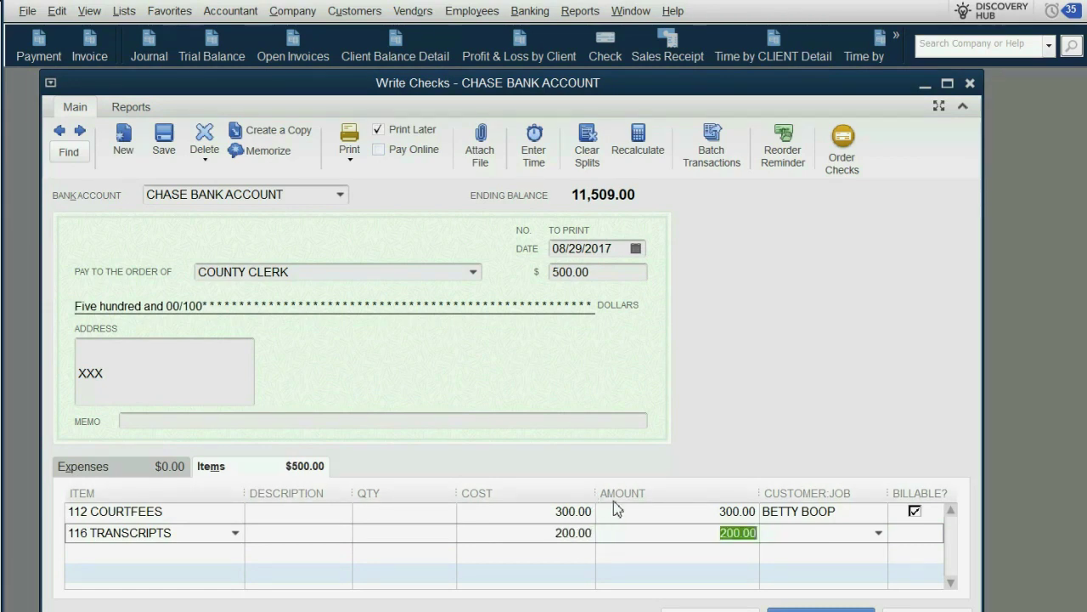
{"action": "left_click", "coordinate": [843, 543]}
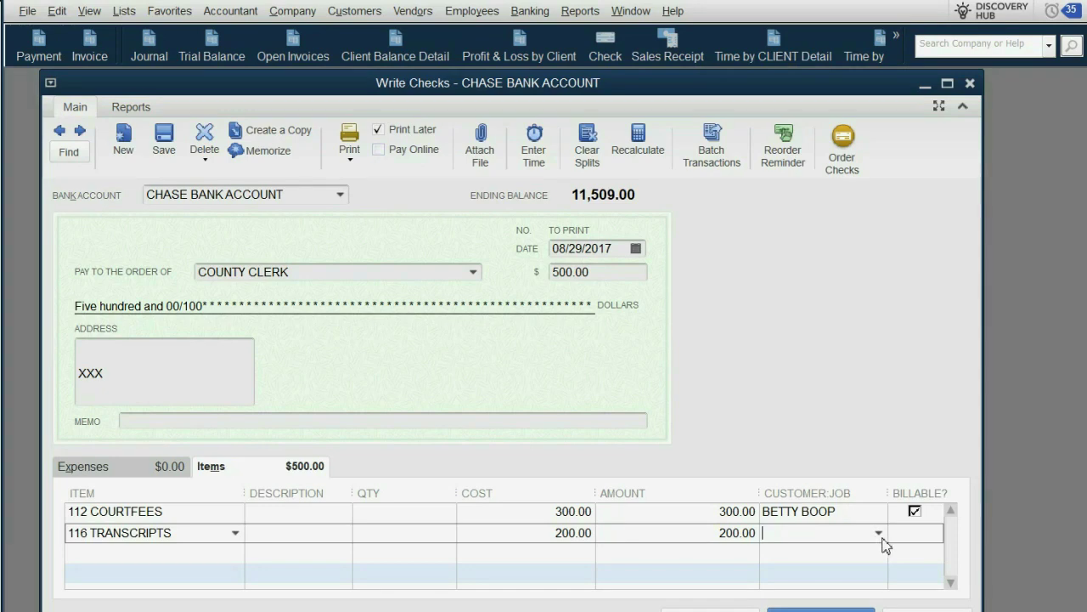
{"action": "left_click", "coordinate": [879, 534]}
{"action": "type", "text": "c"}
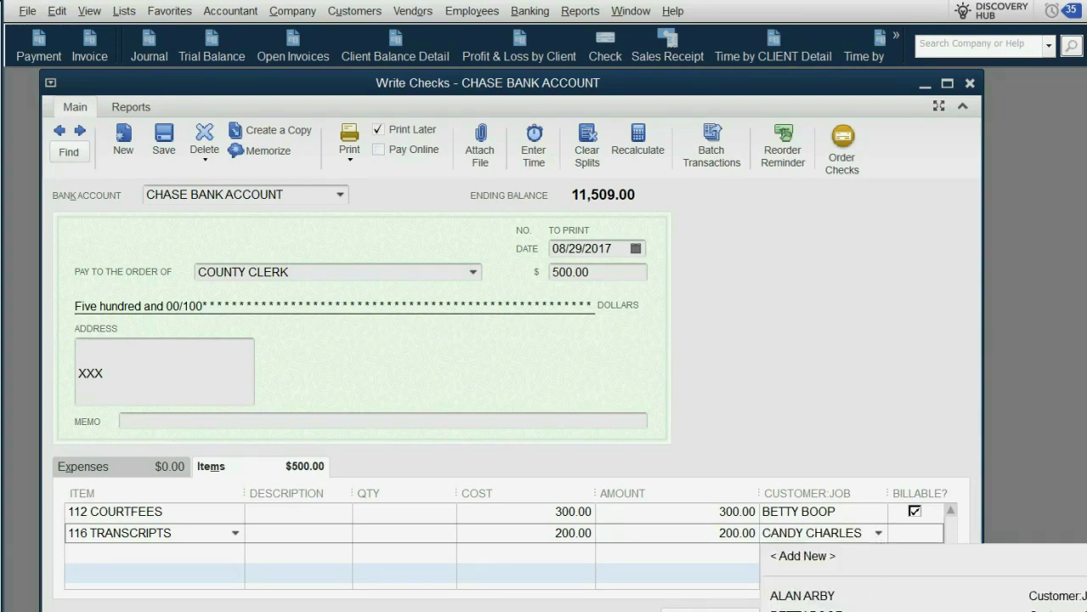
{"action": "key", "text": "Tab"}
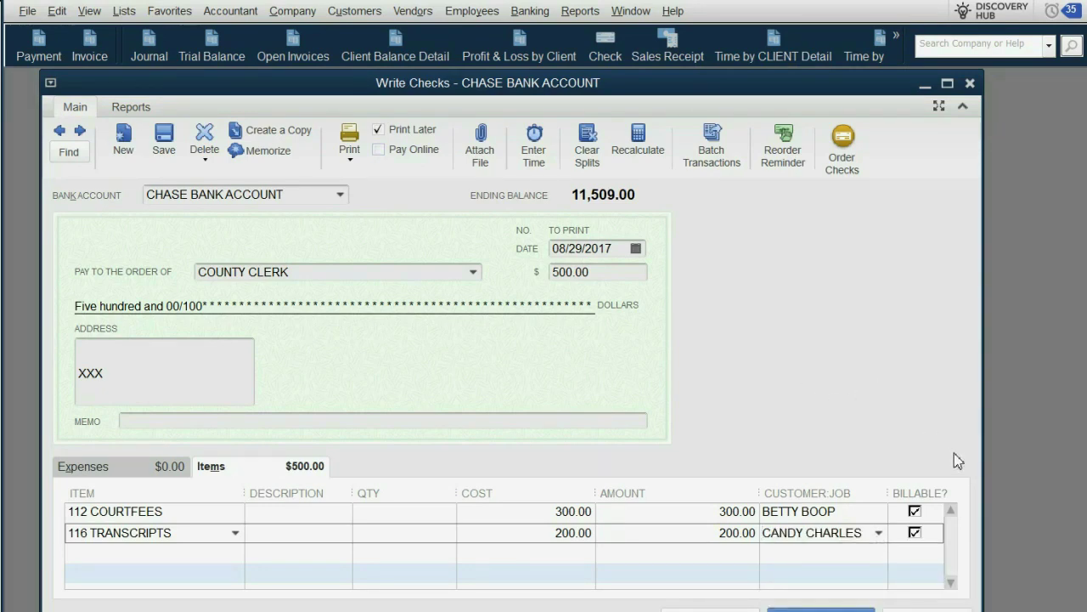
Step: Turn off Print Later for the check and set its number to 61
{"action": "left_click", "coordinate": [379, 130]}
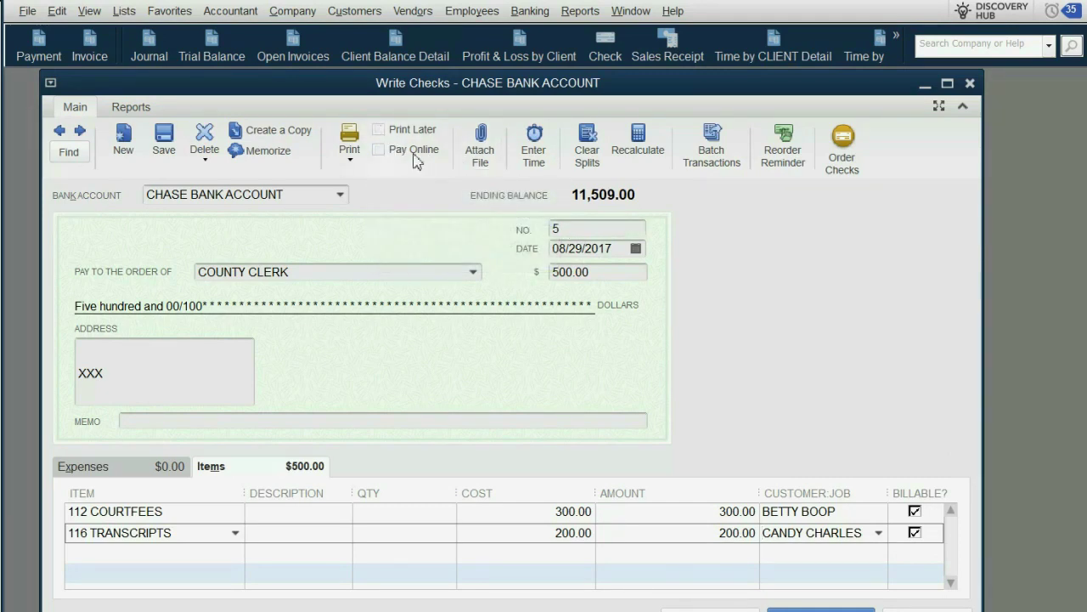
{"action": "left_click", "coordinate": [566, 227]}
{"action": "type", "text": "61"}
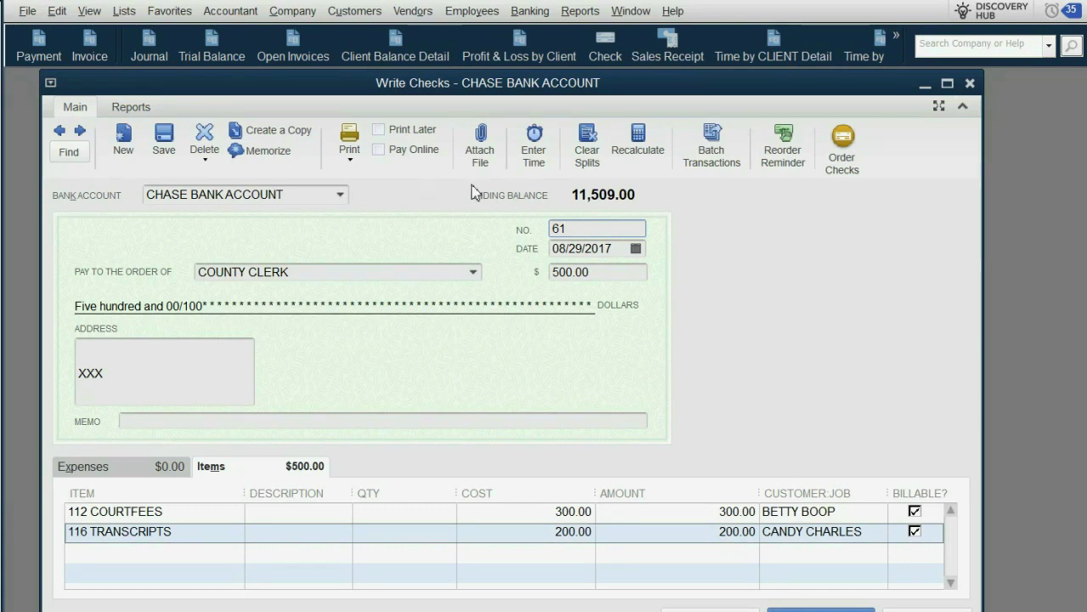
Step: Review the COURTFEES and TRANSCRIPTS item lines on the county clerk check, and save and close it
{"action": "left_click_drag", "start_coordinate": [724, 93], "coordinate": [730, 80]}
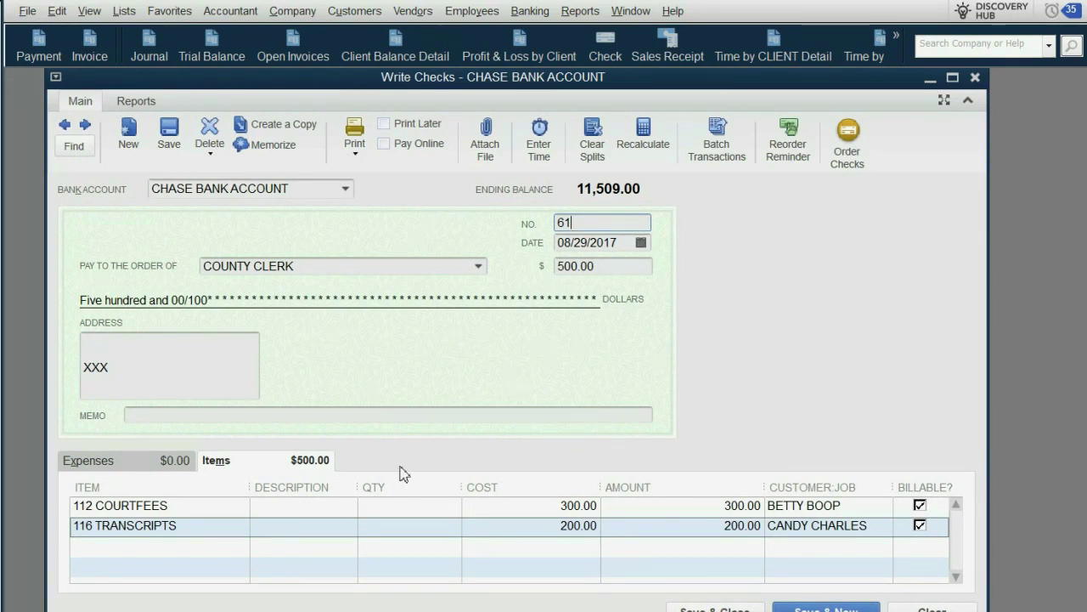
{"action": "left_click", "coordinate": [241, 508]}
{"action": "left_click", "coordinate": [241, 508]}
{"action": "left_click", "coordinate": [240, 506]}
{"action": "left_click", "coordinate": [238, 526]}
{"action": "left_click", "coordinate": [242, 529]}
{"action": "left_click", "coordinate": [241, 530]}
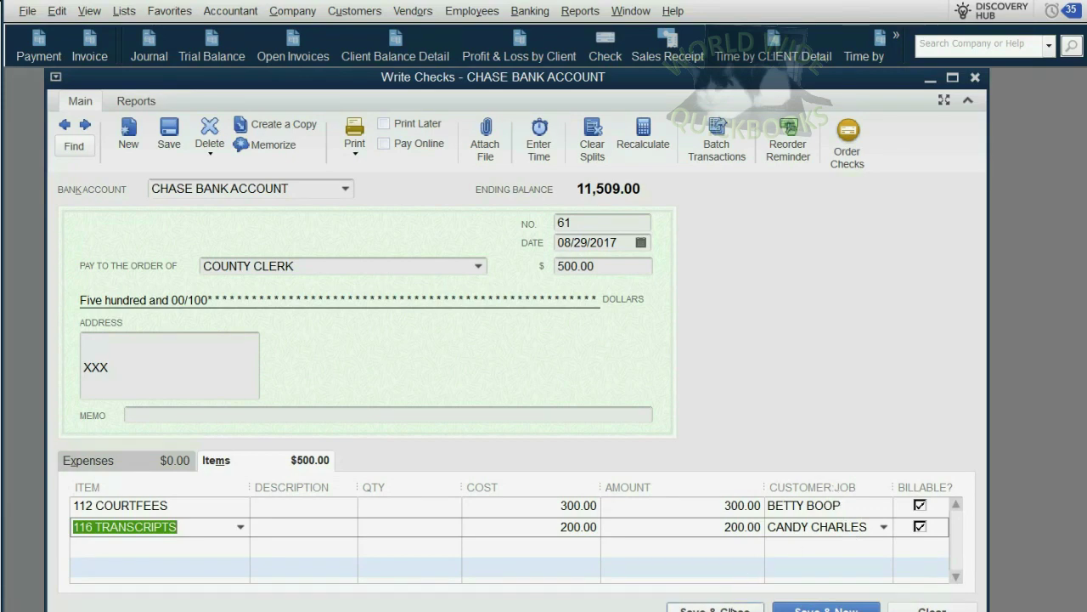
{"action": "left_click", "coordinate": [731, 608]}
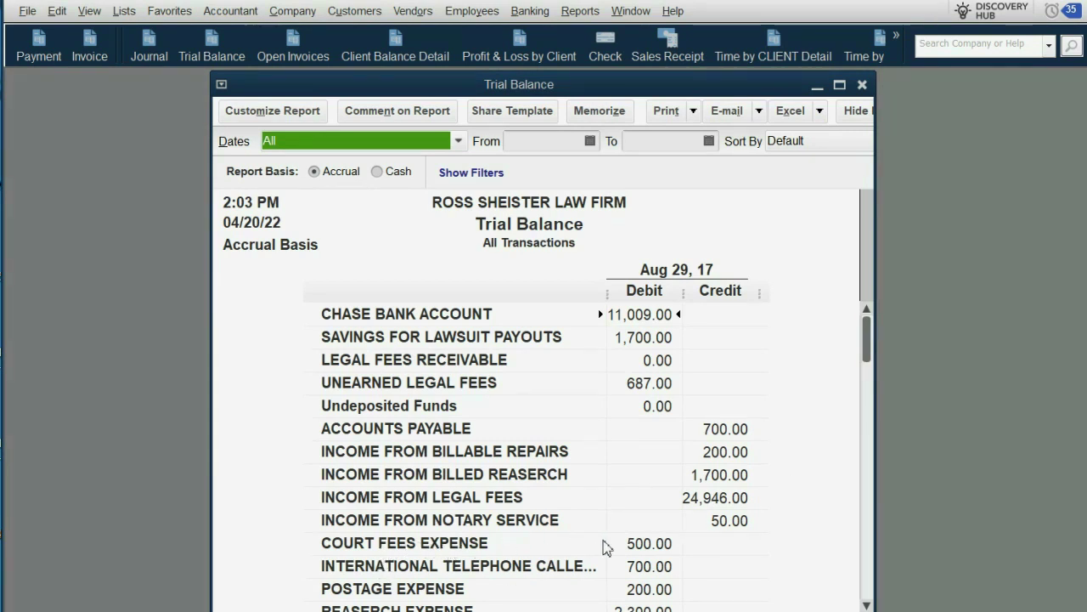
Step: Examine the court fees expense in the Trial Balance and, per client, in the Profit & Loss by Client report
{"action": "left_click", "coordinate": [651, 543]}
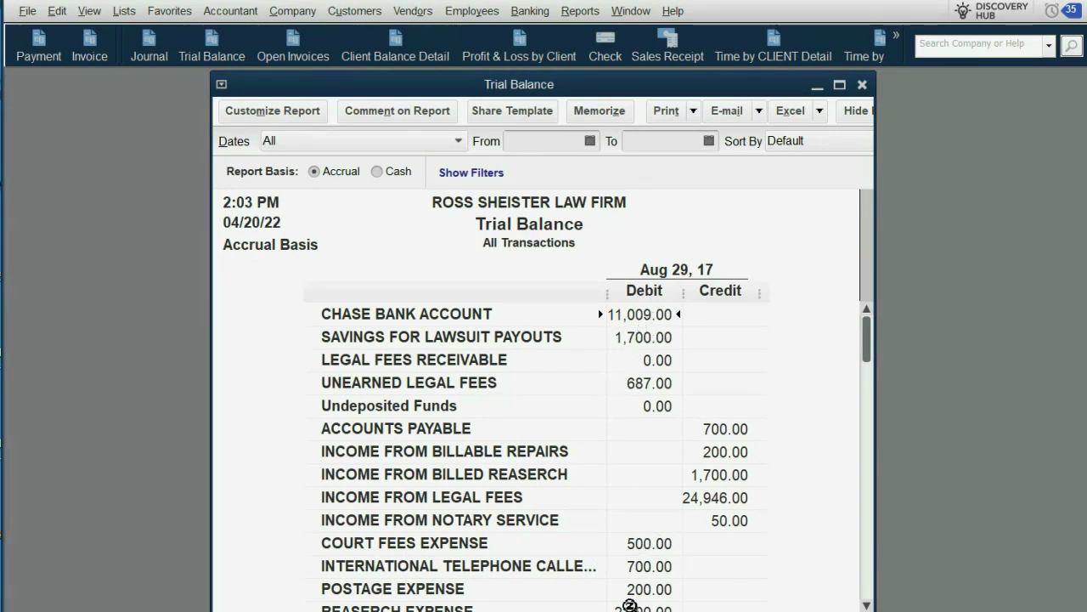
{"action": "left_click", "coordinate": [604, 594]}
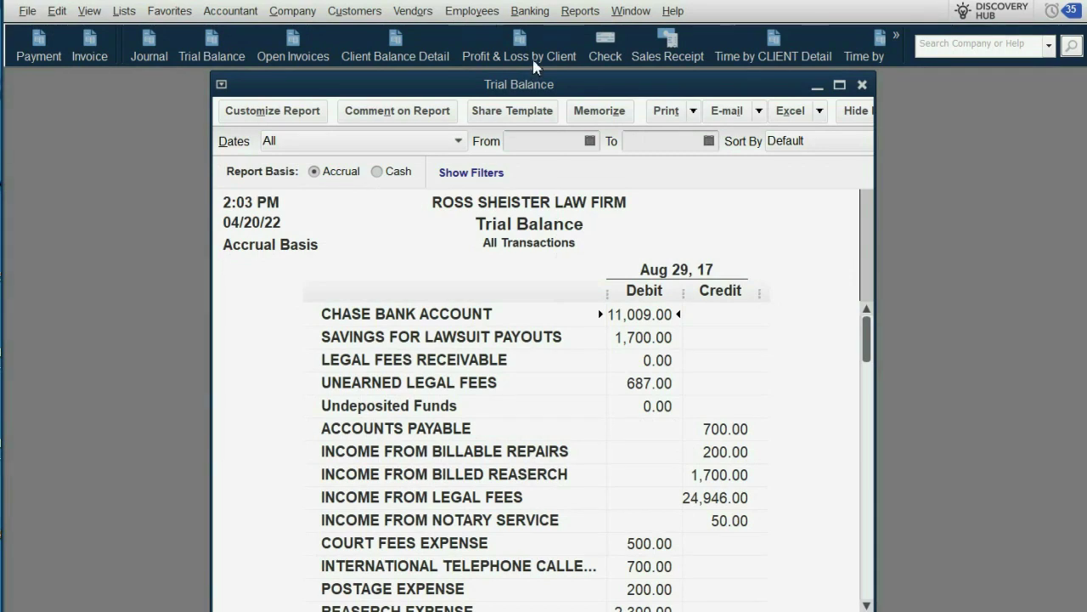
{"action": "left_click", "coordinate": [531, 50]}
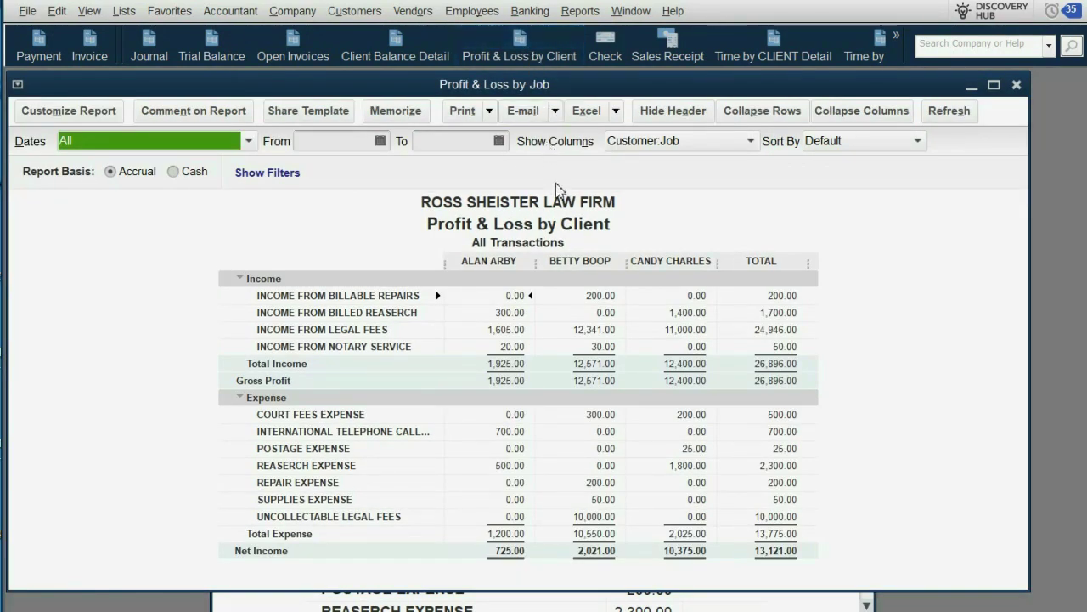
{"action": "left_click", "coordinate": [612, 414]}
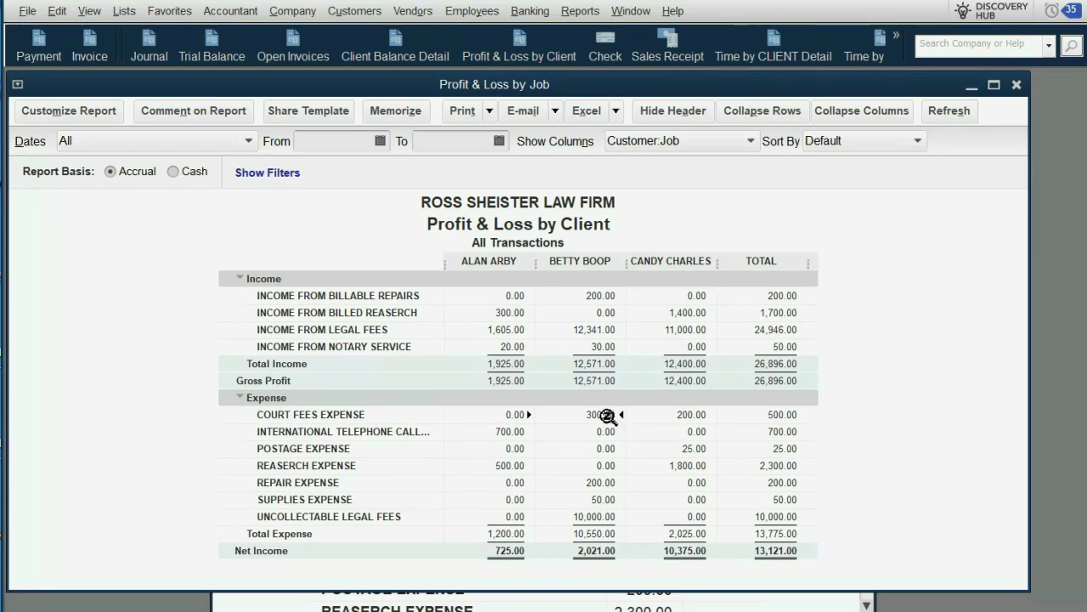
{"action": "left_click", "coordinate": [692, 415]}
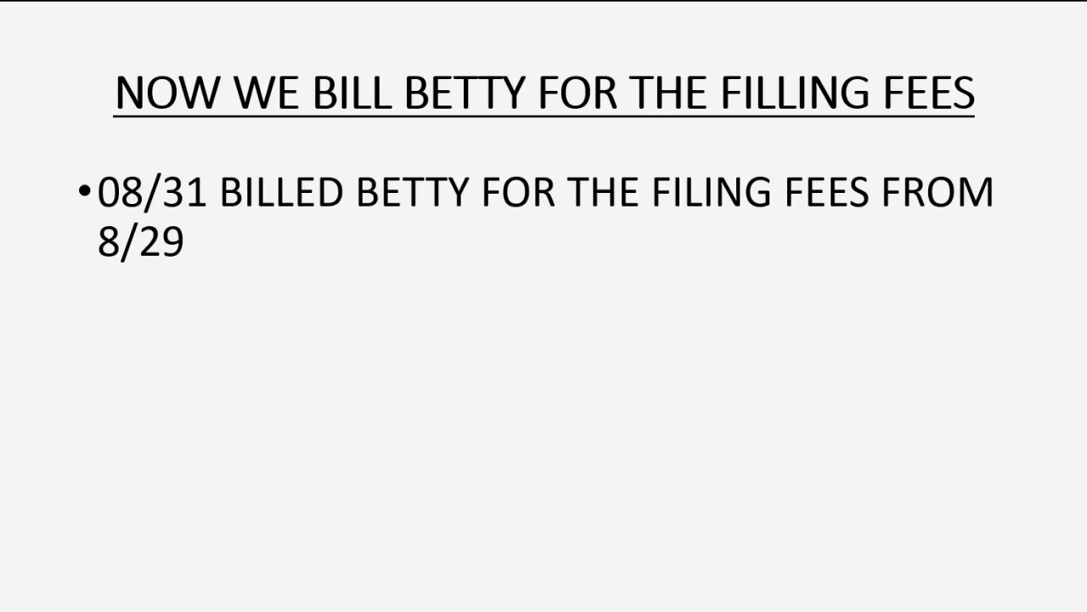
{"action": "key", "text": "Right"}
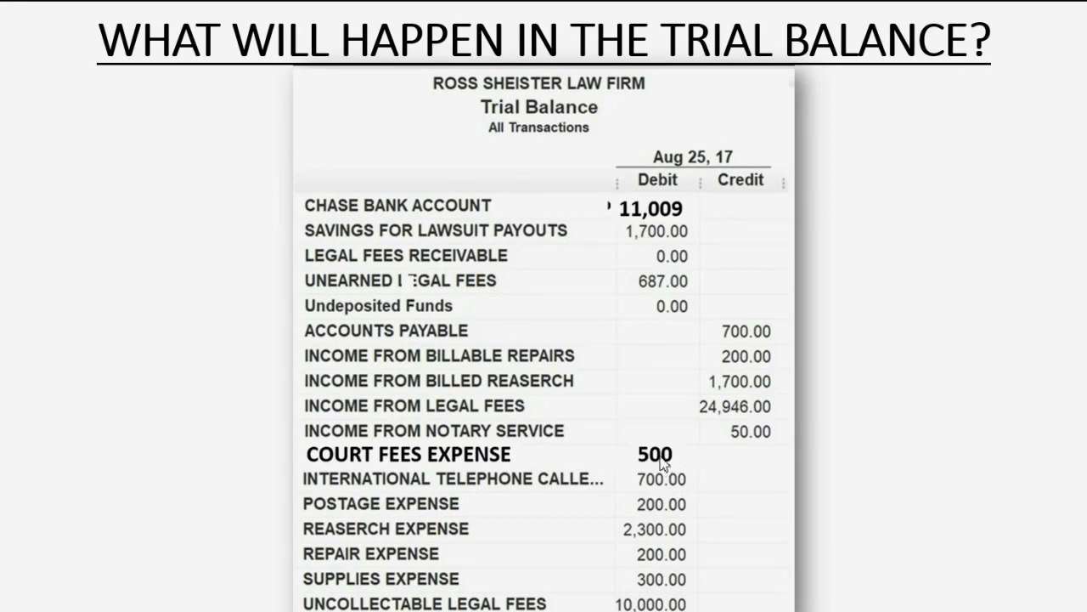
{"action": "key", "text": "Right"}
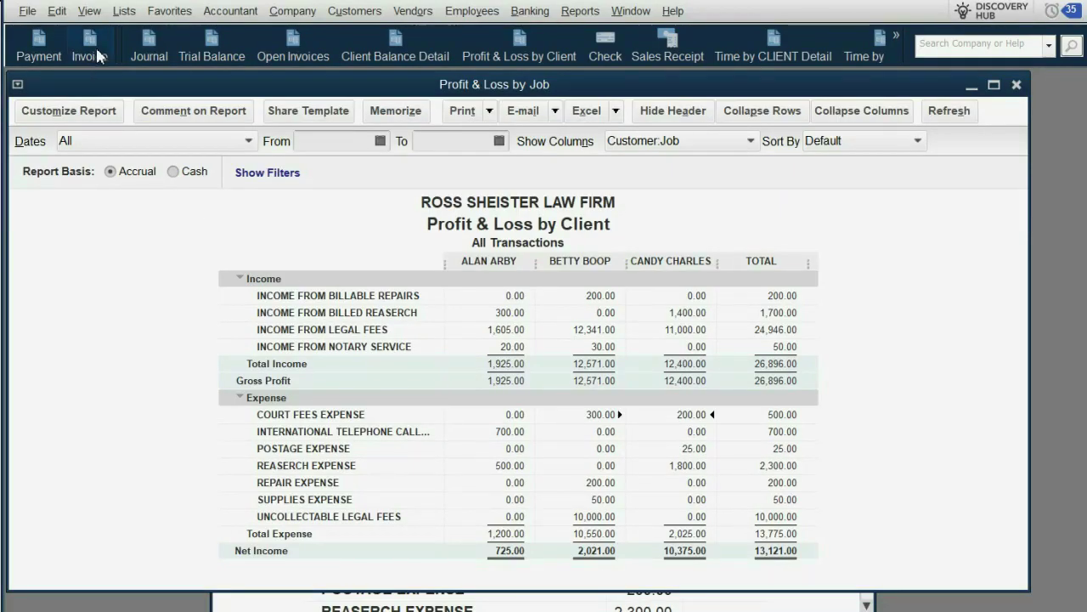
Step: Start an invoice for the second customer in the list and add the outstanding billable item 112 COURTFEES to it
{"action": "left_click", "coordinate": [95, 45]}
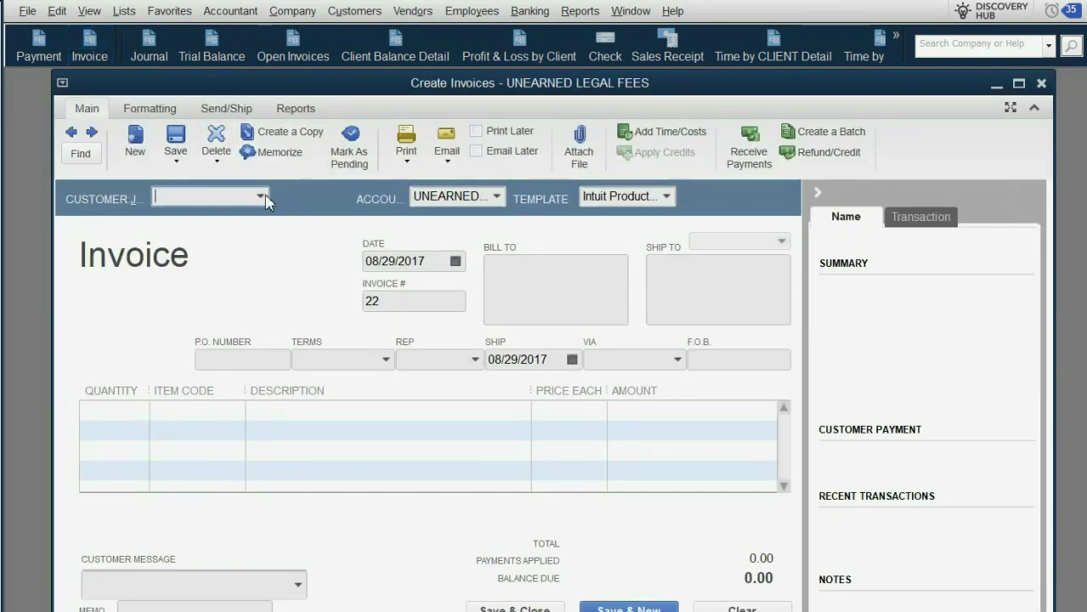
{"action": "left_click", "coordinate": [260, 196]}
{"action": "left_click", "coordinate": [255, 274]}
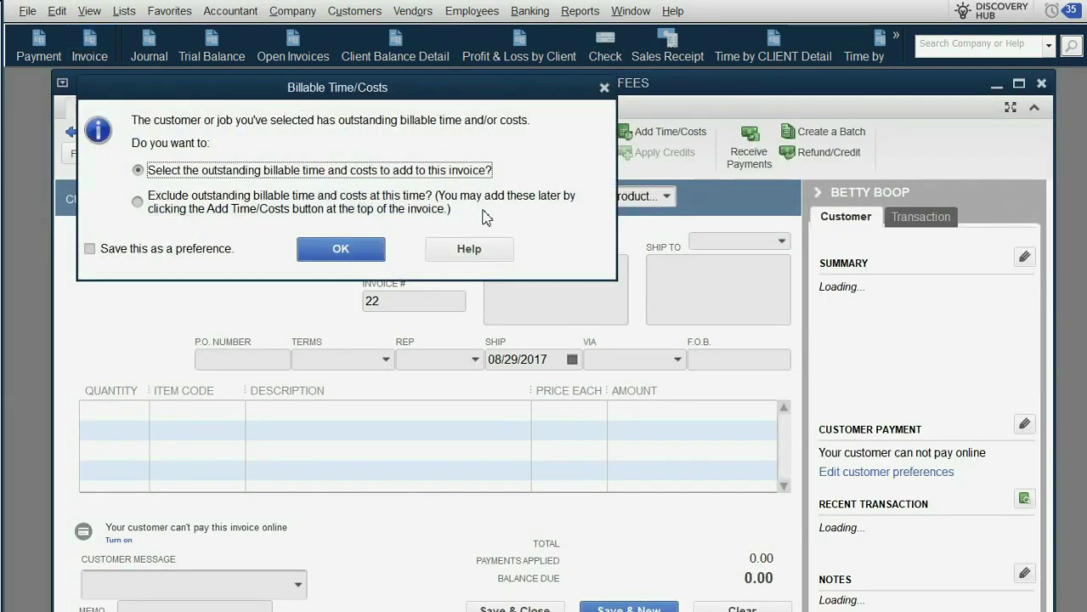
{"action": "left_click", "coordinate": [344, 248]}
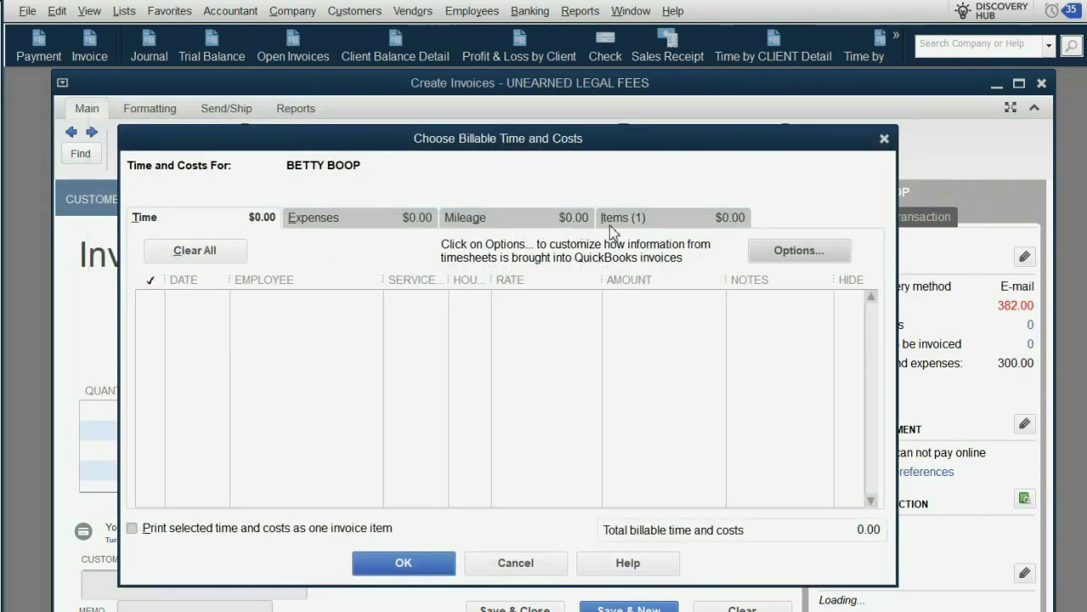
{"action": "left_click", "coordinate": [637, 218]}
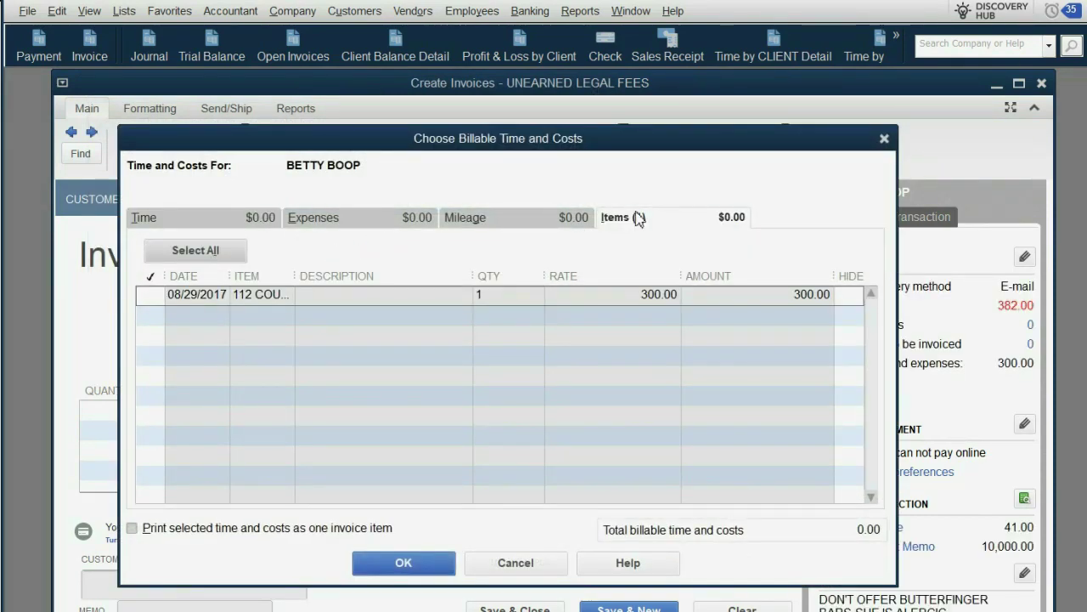
{"action": "left_click", "coordinate": [152, 295]}
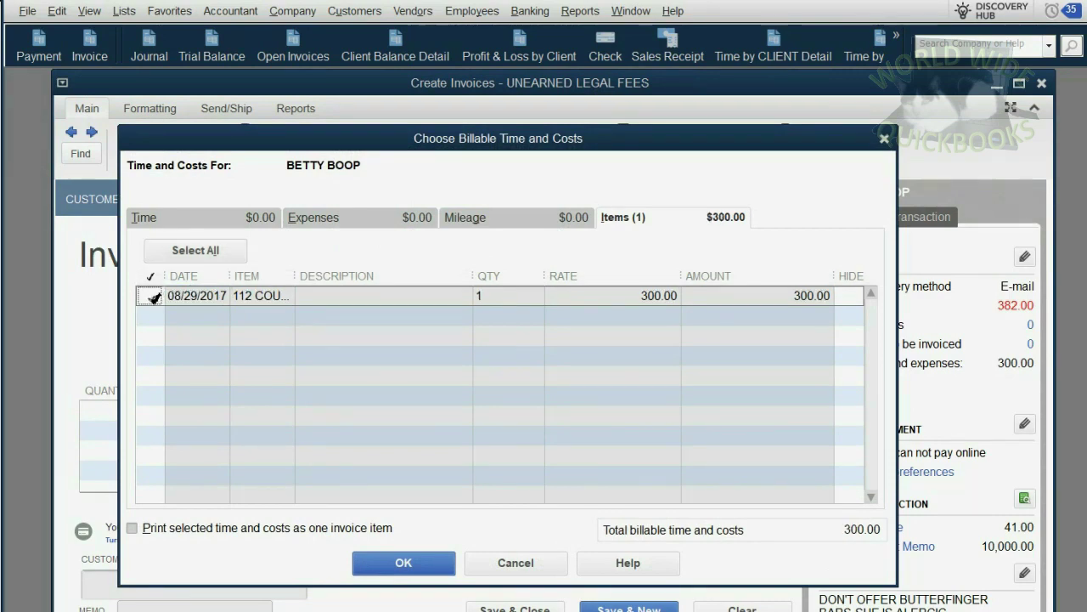
{"action": "left_click", "coordinate": [391, 564]}
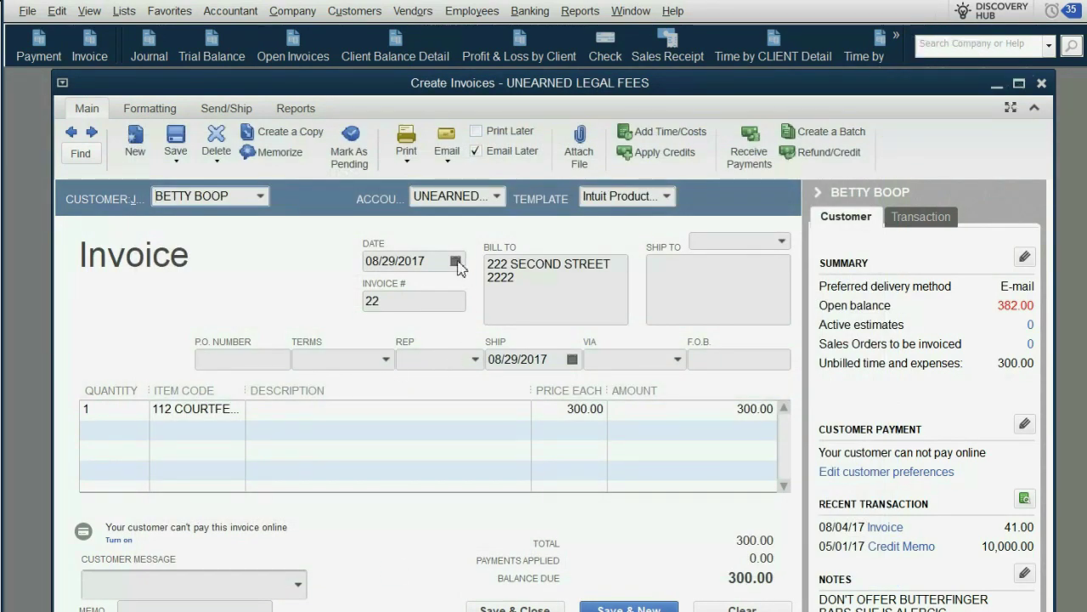
Step: Date the court fees invoice 08/31/2017, turn off Email Later, and save and close it
{"action": "left_click", "coordinate": [457, 261]}
{"action": "left_click", "coordinate": [468, 434]}
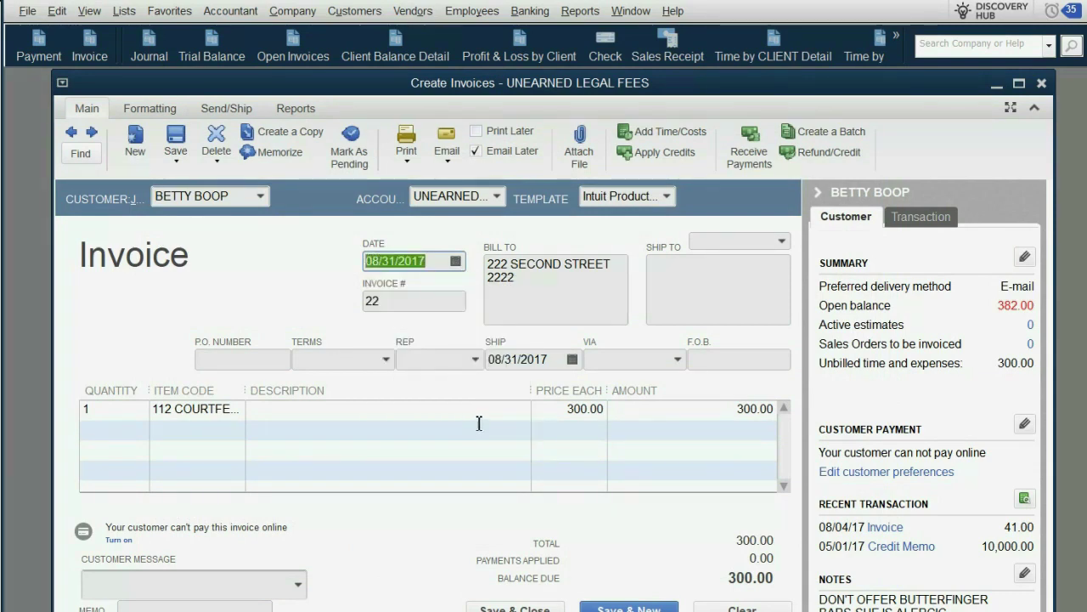
{"action": "left_click", "coordinate": [556, 606]}
{"action": "left_click_drag", "start_coordinate": [289, 106], "coordinate": [414, 122]}
{"action": "left_click", "coordinate": [401, 275]}
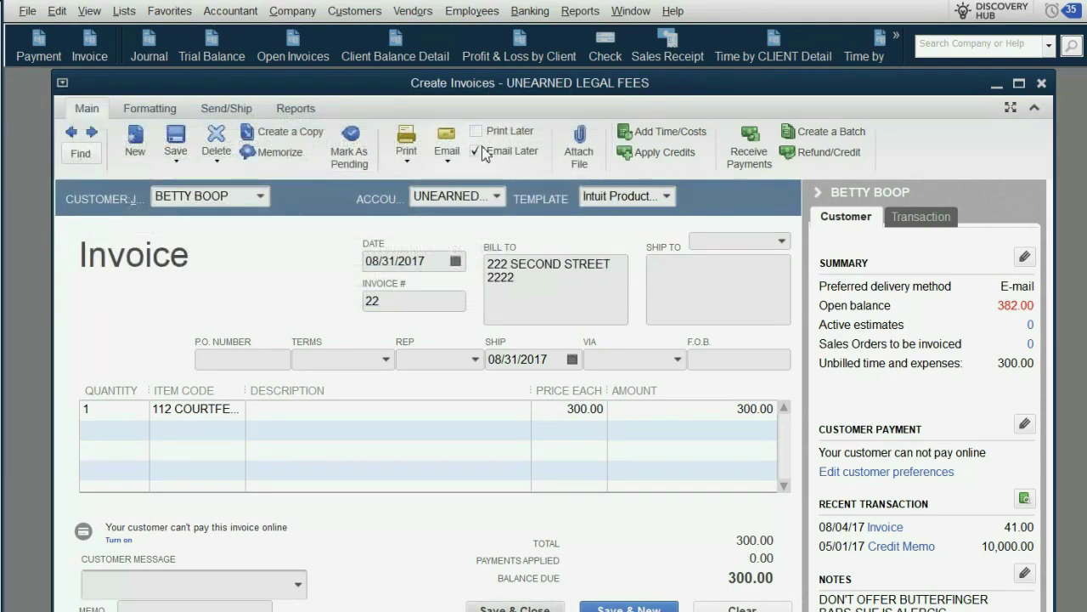
{"action": "left_click", "coordinate": [476, 151]}
{"action": "left_click", "coordinate": [556, 605]}
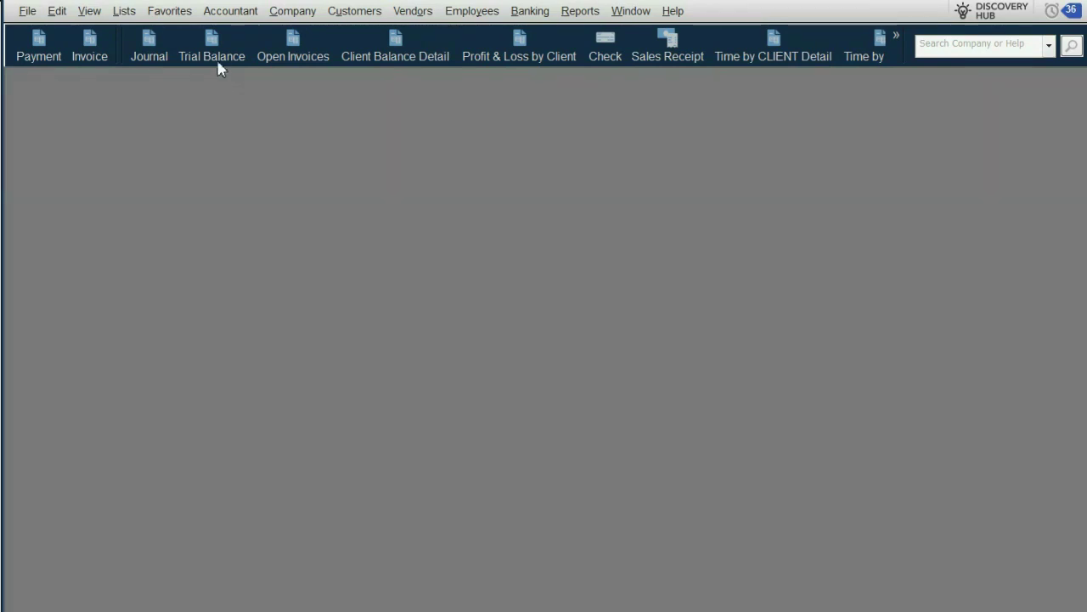
Step: Open the Trial Balance and examine the UNEARNED LEGAL FEES and COURT FEES EXPENSE balances
{"action": "left_click", "coordinate": [212, 51]}
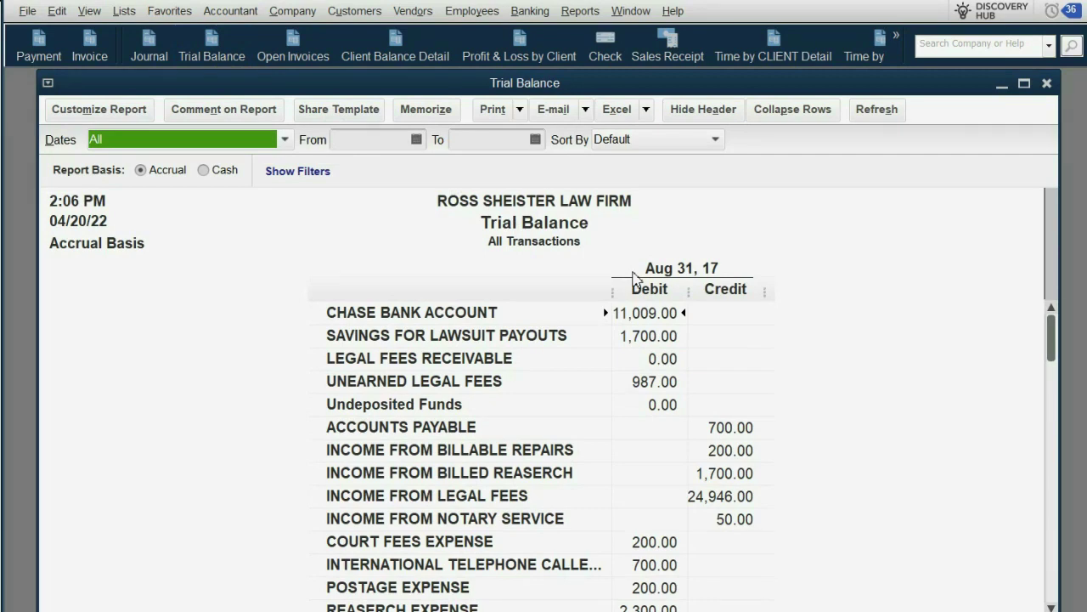
{"action": "left_click", "coordinate": [433, 550]}
{"action": "left_click", "coordinate": [650, 541]}
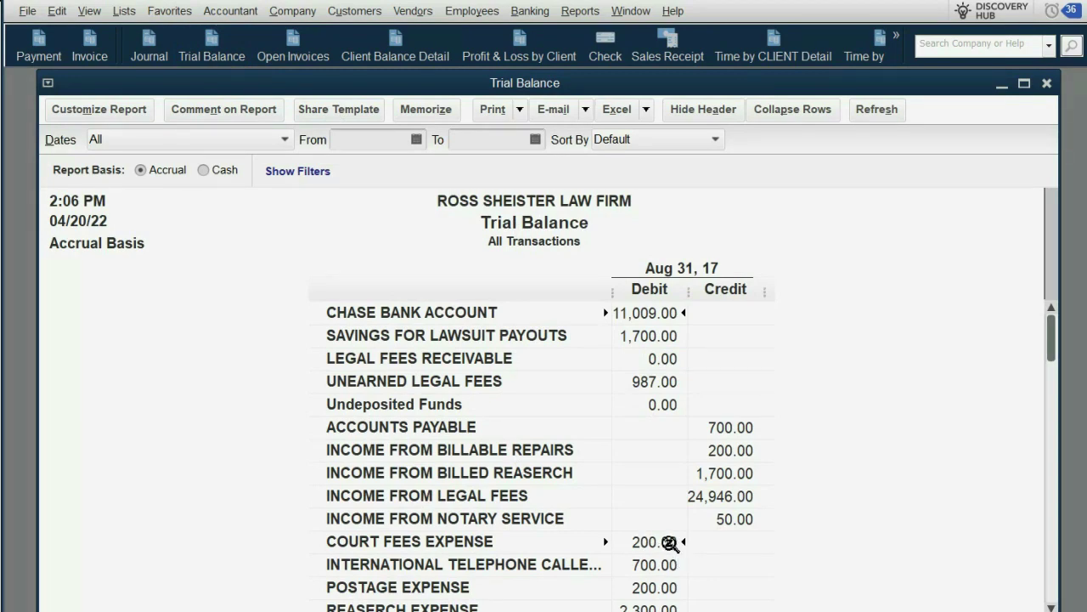
{"action": "left_click", "coordinate": [650, 383]}
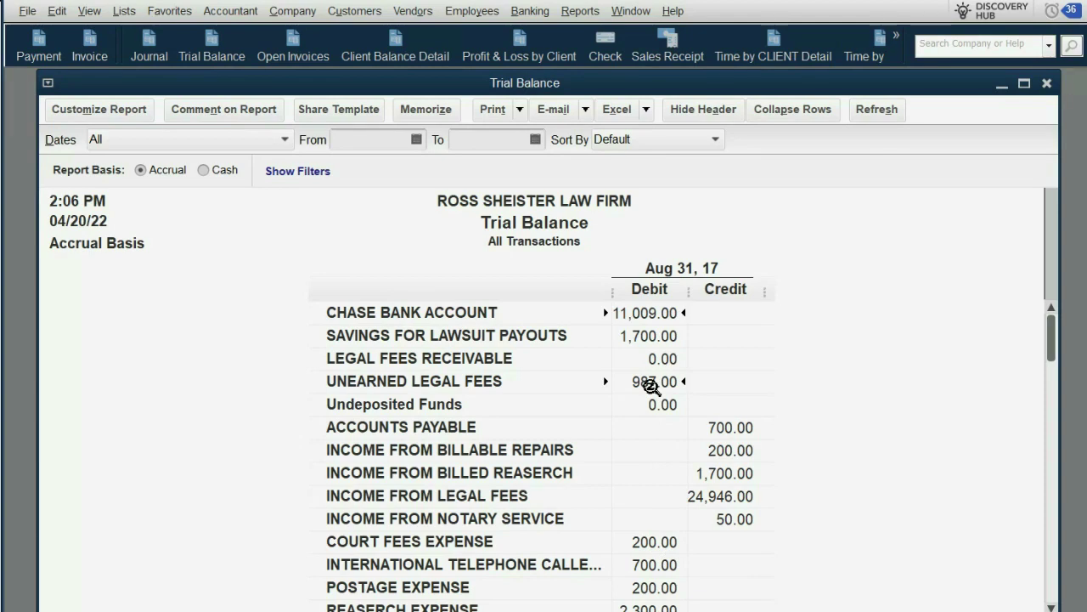
{"action": "left_click", "coordinate": [651, 542]}
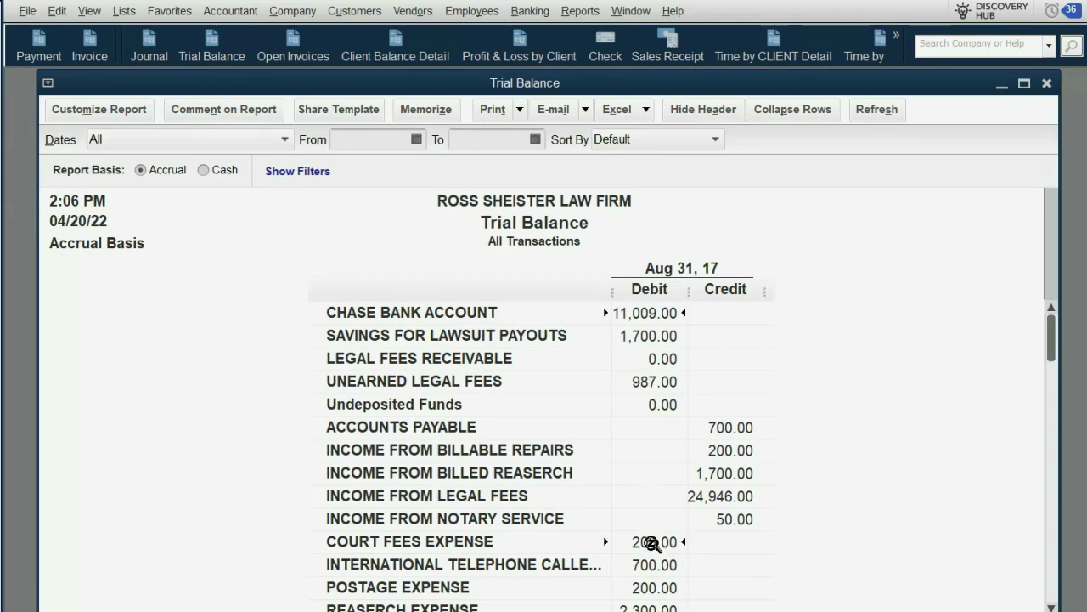
Step: Drill into the COURT FEES EXPENSE transactions, examine the check debit and invoice credit, and close the detail report
{"action": "double_click", "coordinate": [650, 542]}
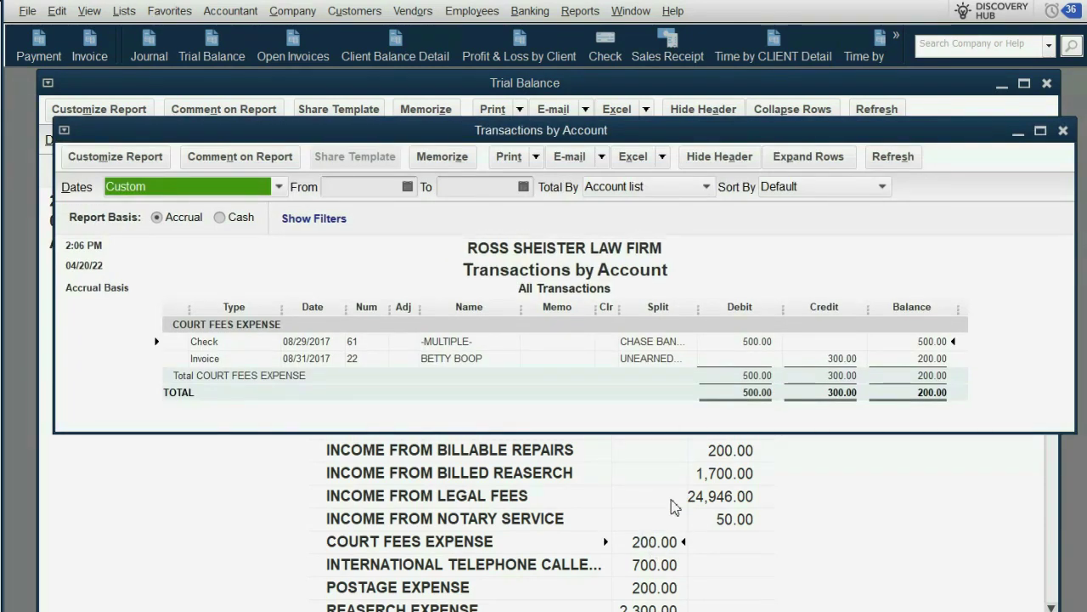
{"action": "left_click", "coordinate": [764, 338]}
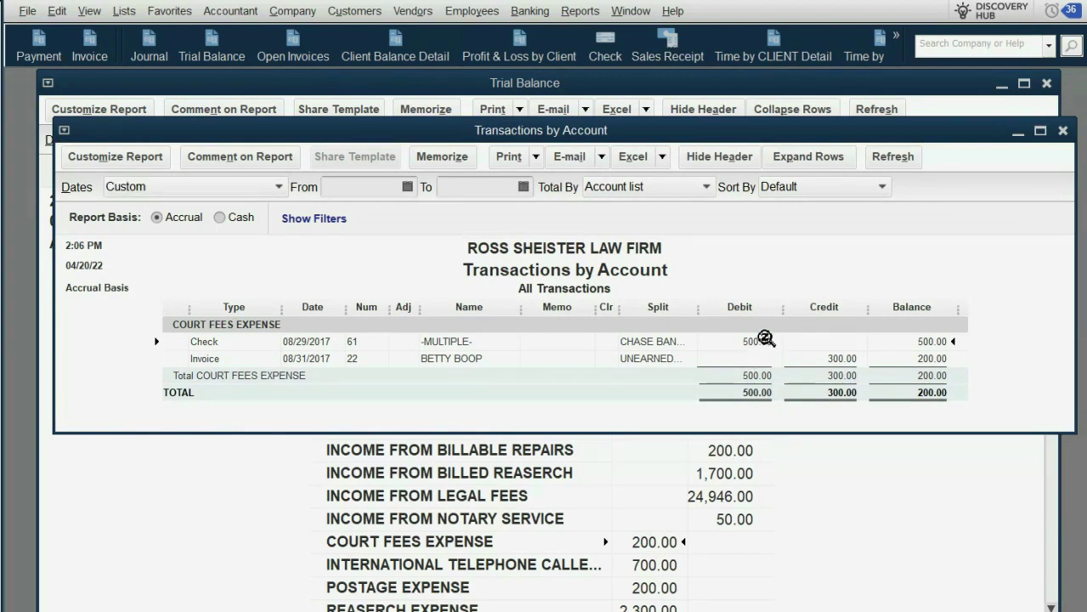
{"action": "left_click", "coordinate": [221, 372]}
{"action": "left_click", "coordinate": [841, 361]}
{"action": "left_click", "coordinate": [1062, 130]}
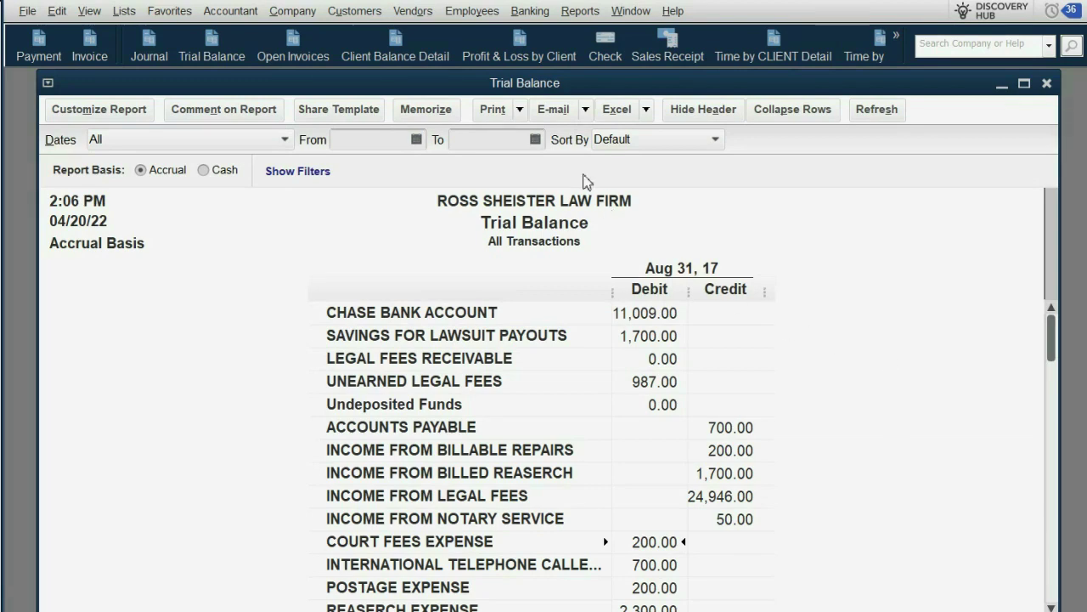
Step: Open the Profit & Loss by Client report and examine the second customer's court fees expense
{"action": "left_click", "coordinate": [532, 58]}
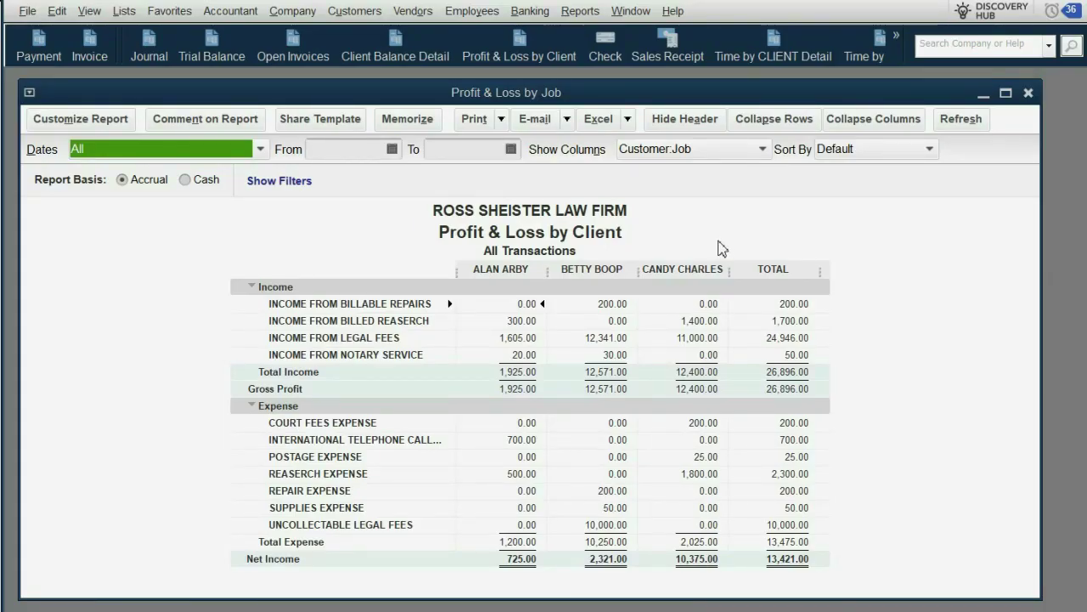
{"action": "left_click", "coordinate": [610, 423]}
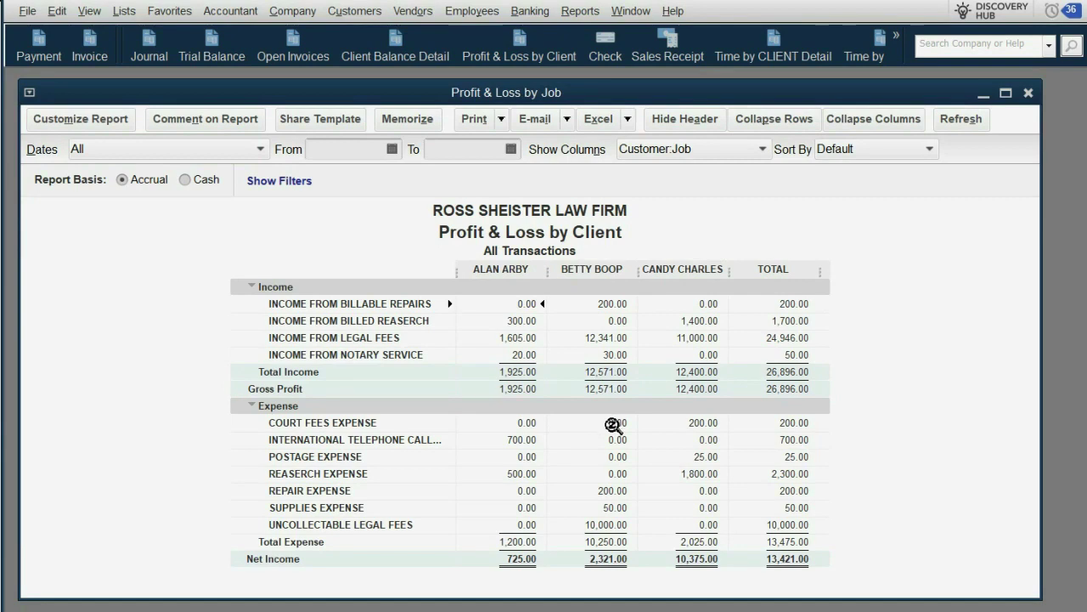
{"action": "left_click", "coordinate": [615, 424]}
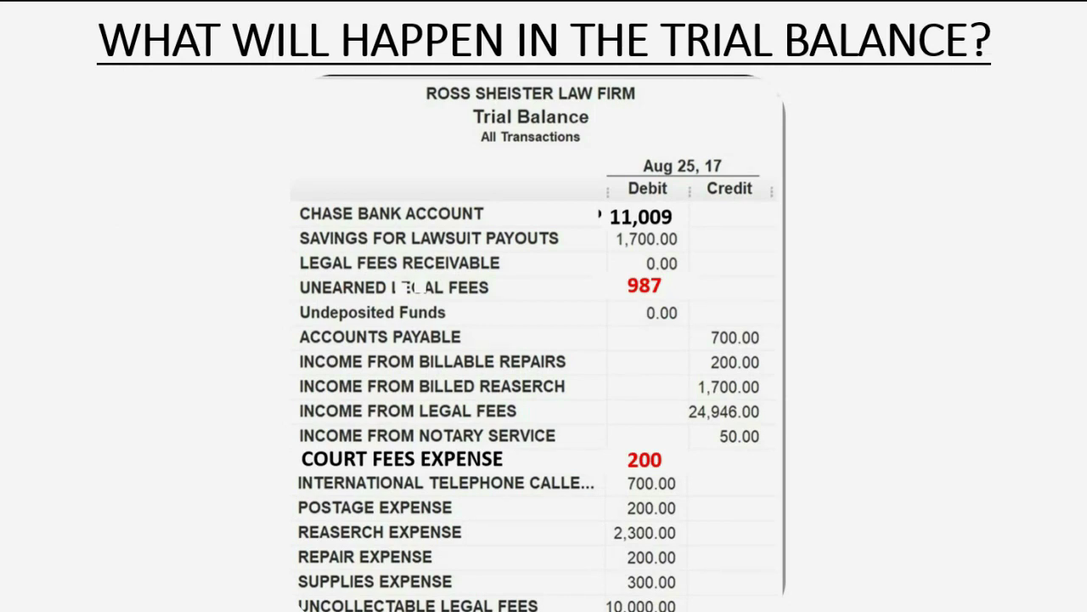
{"action": "left_click", "coordinate": [647, 461]}
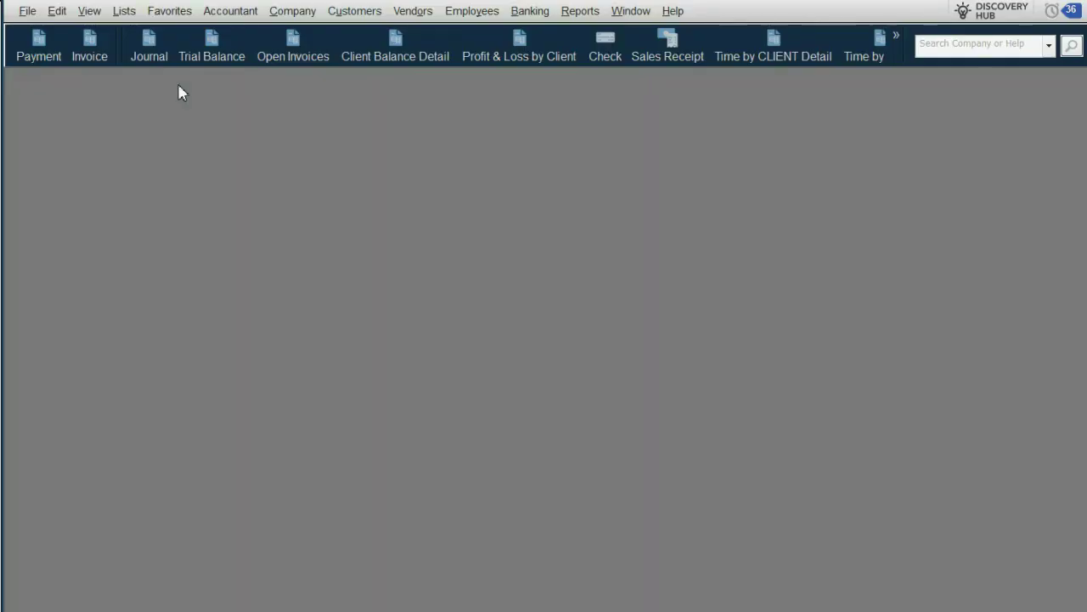
Step: Create an invoice for the third customer and add the outstanding billable 116 transcript item of 08/29/2017 for 200.00
{"action": "left_click", "coordinate": [92, 44]}
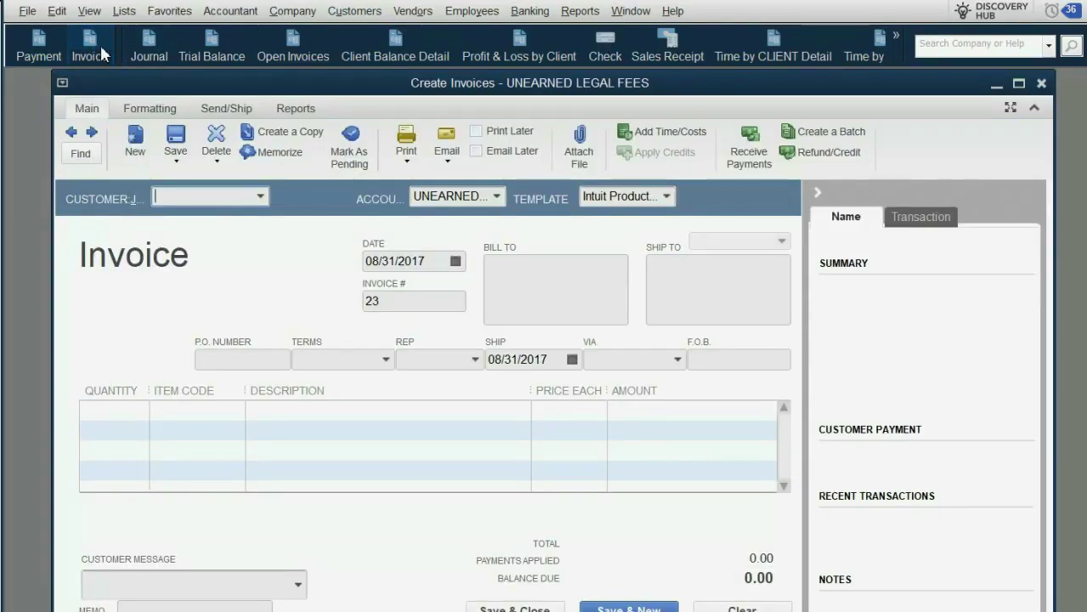
{"action": "left_click", "coordinate": [261, 196]}
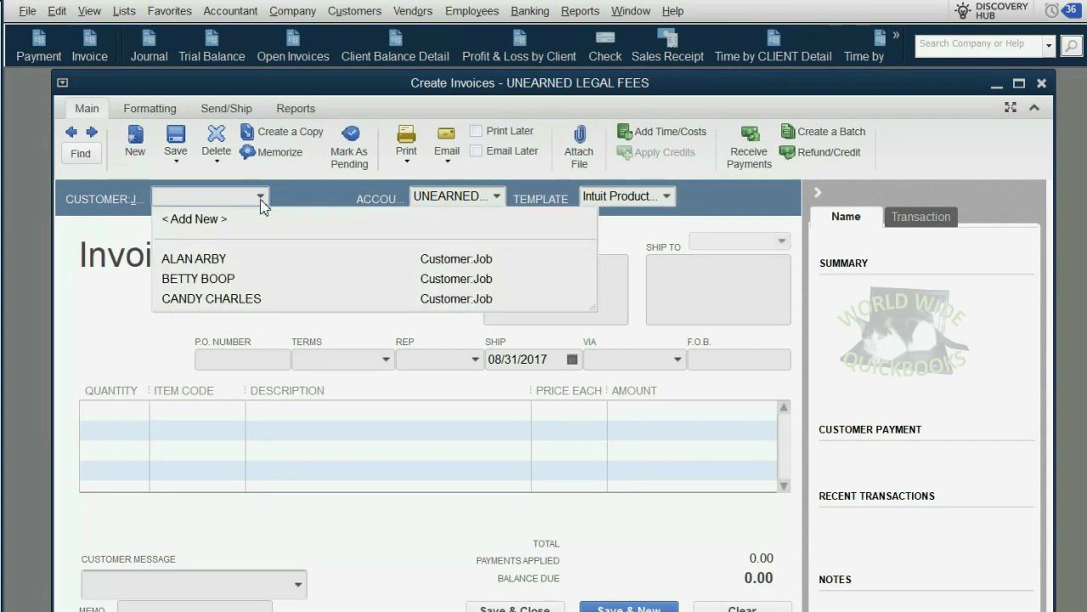
{"action": "left_click", "coordinate": [243, 297]}
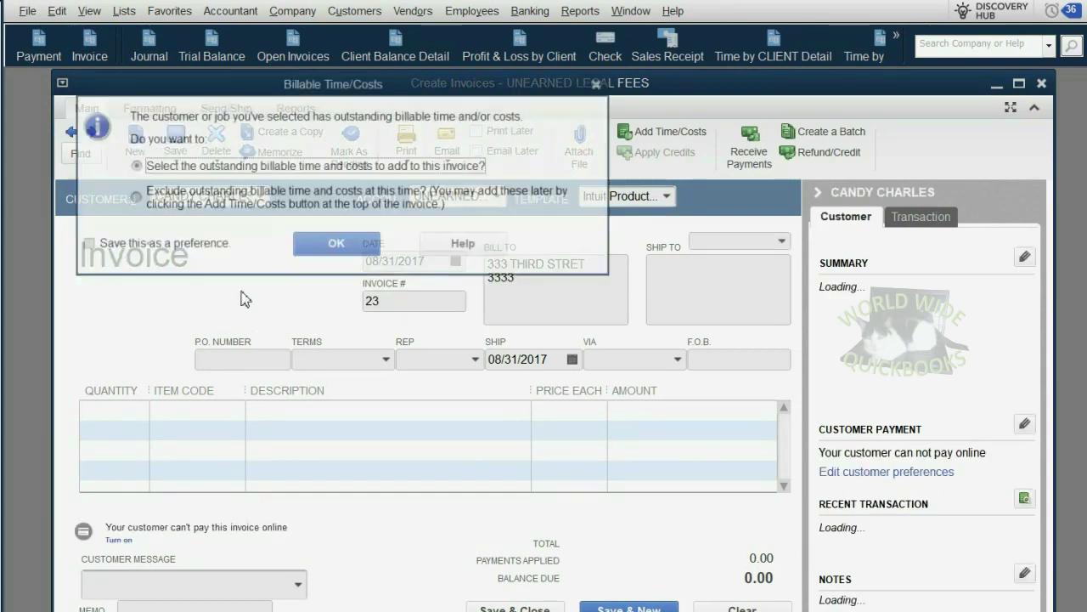
{"action": "left_click", "coordinate": [337, 246]}
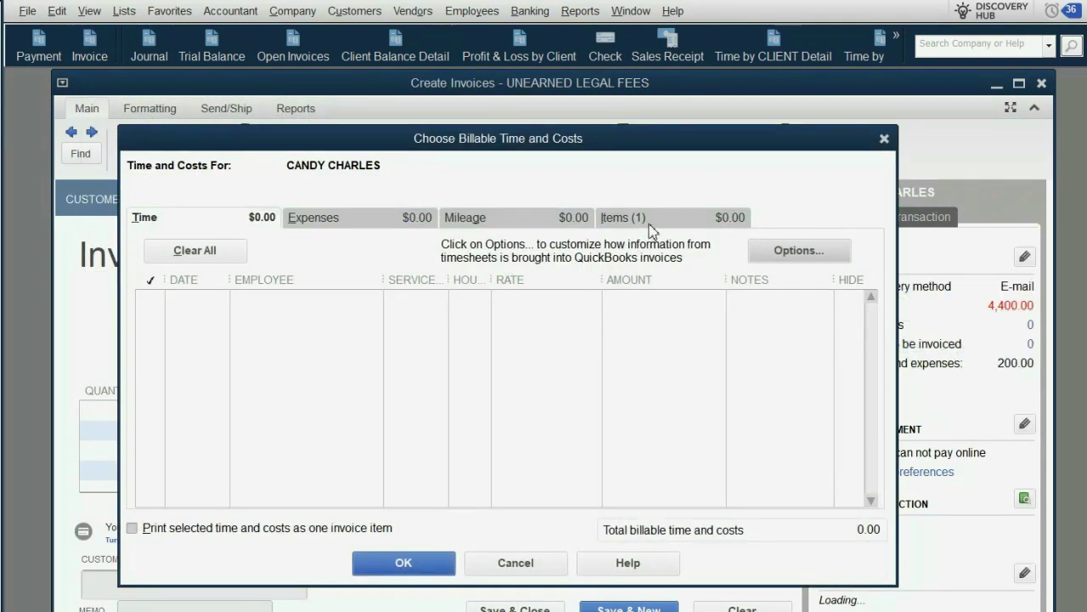
{"action": "left_click", "coordinate": [655, 223]}
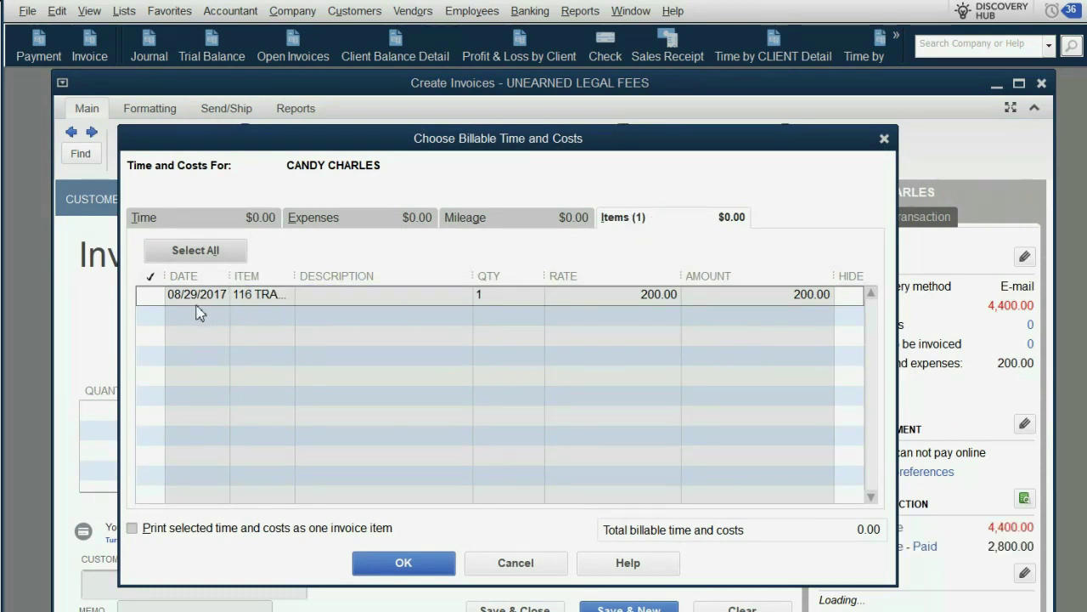
{"action": "left_click", "coordinate": [153, 296]}
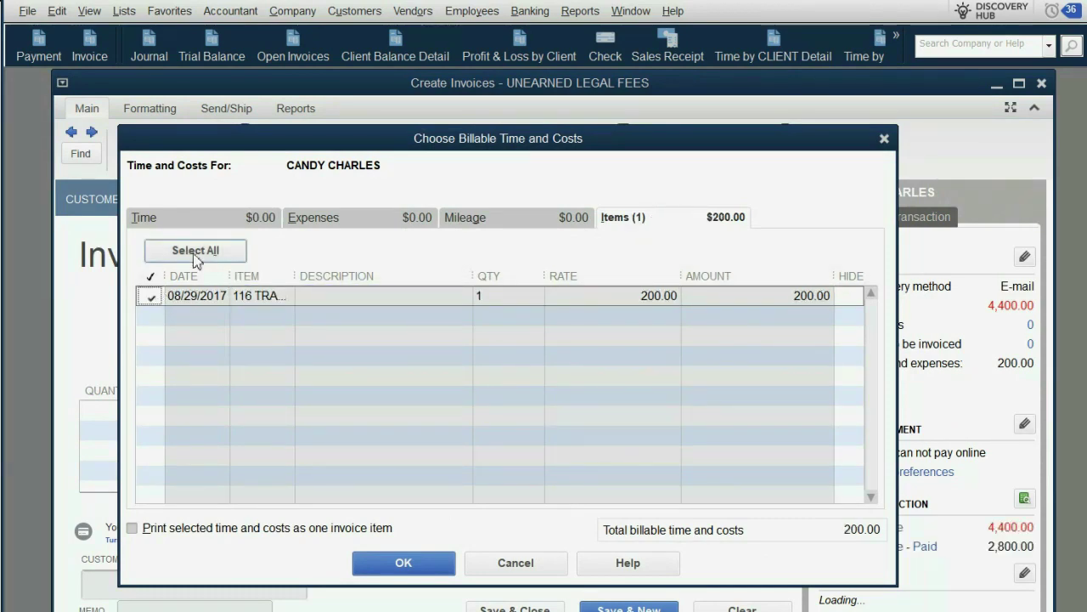
{"action": "left_click", "coordinate": [387, 566]}
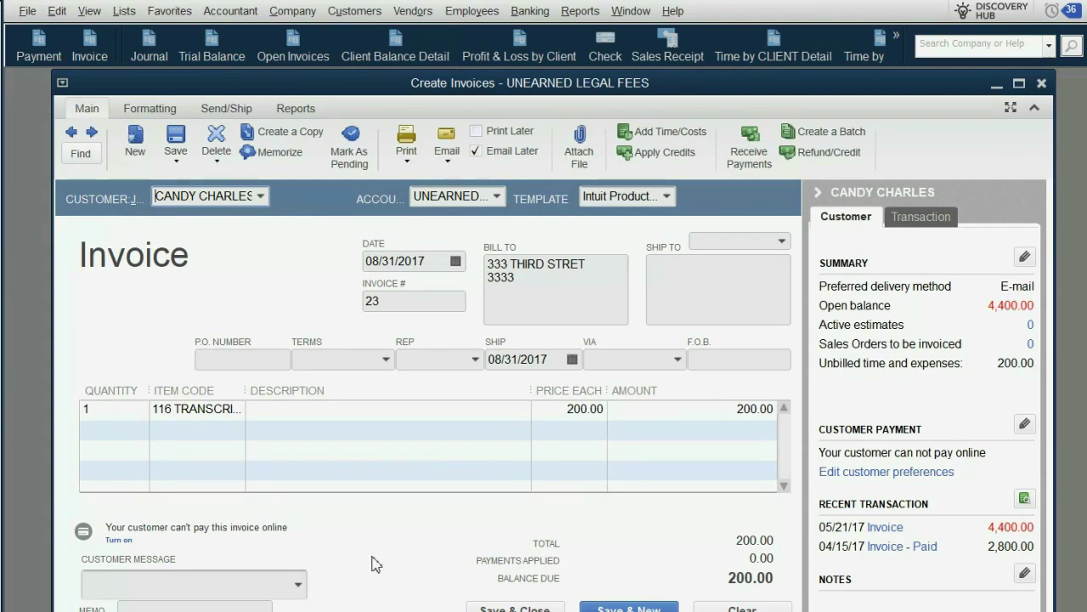
Step: Turn off Email Later for the transcript invoice, and save and close it
{"action": "left_click", "coordinate": [515, 608]}
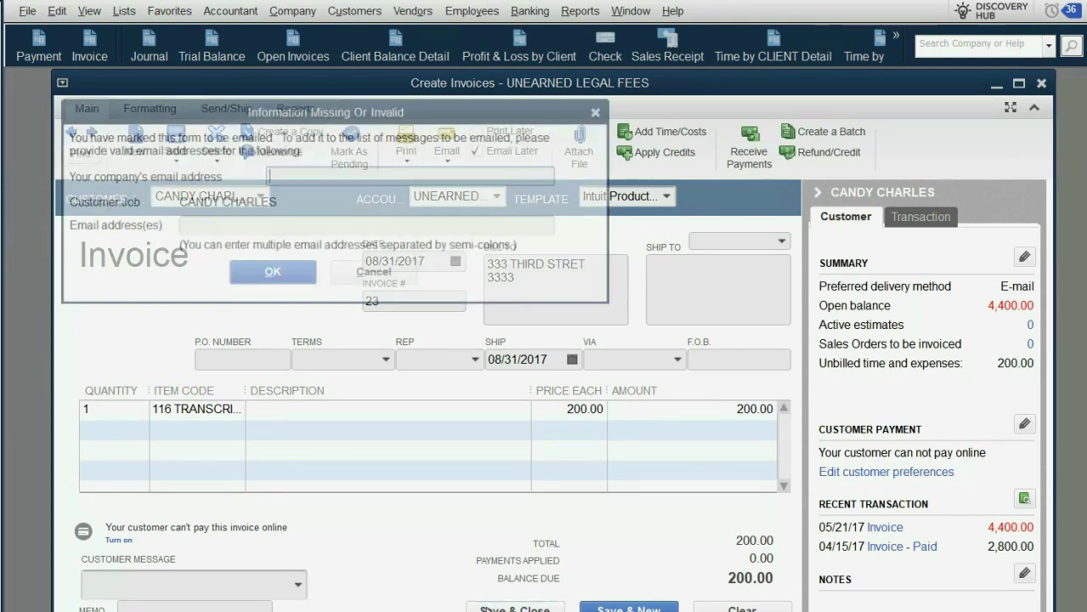
{"action": "left_click", "coordinate": [375, 272]}
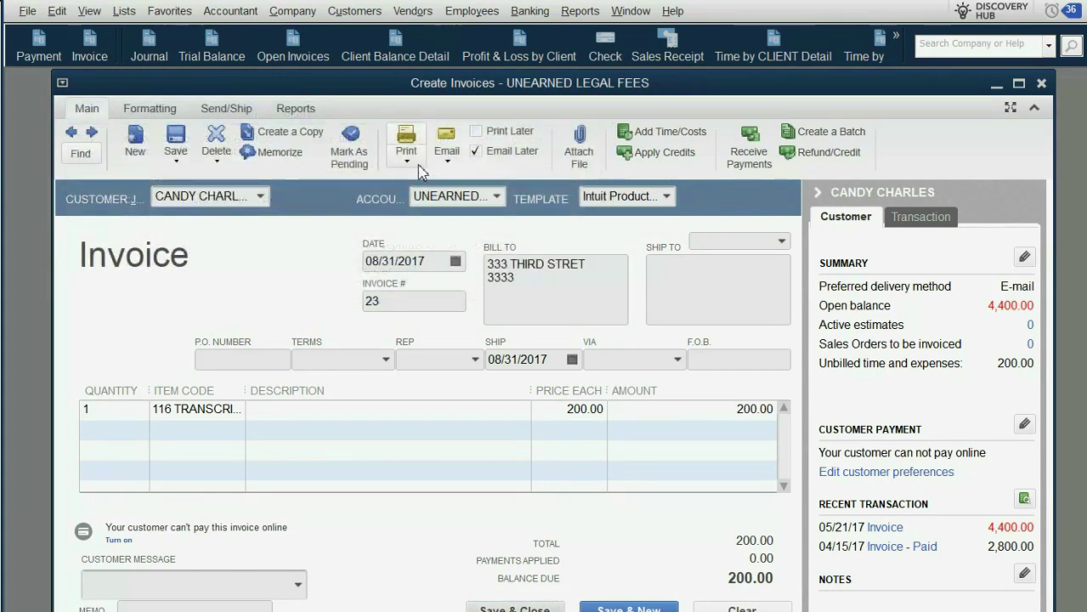
{"action": "left_click", "coordinate": [478, 152]}
{"action": "left_click", "coordinate": [548, 607]}
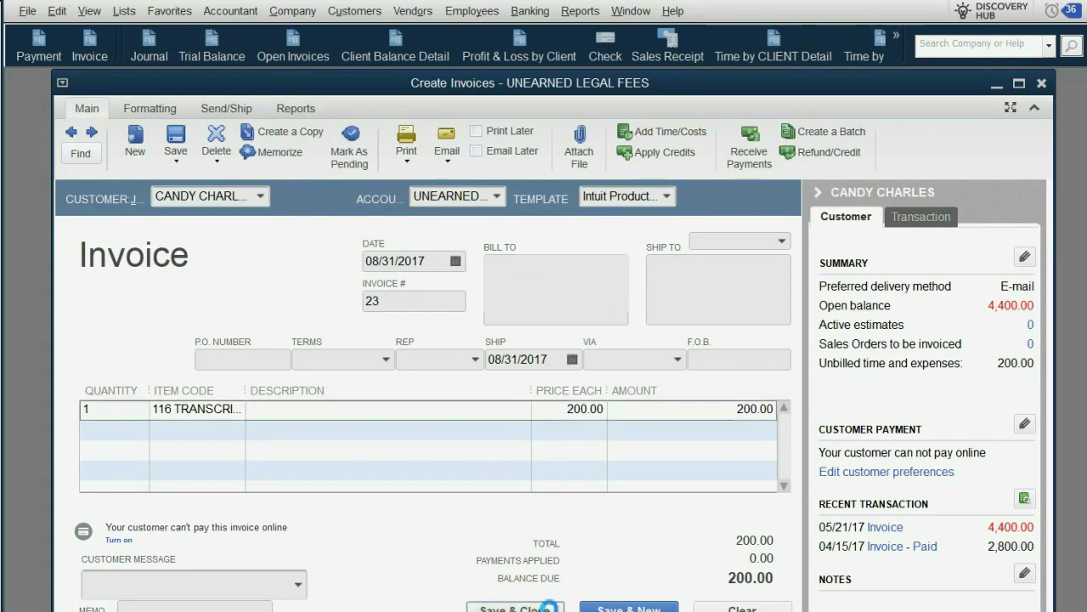
Step: Examine COURT FEES EXPENSE in the Trial Balance and the third customer's court fees in the Profit & Loss by Client report
{"action": "left_click", "coordinate": [213, 48]}
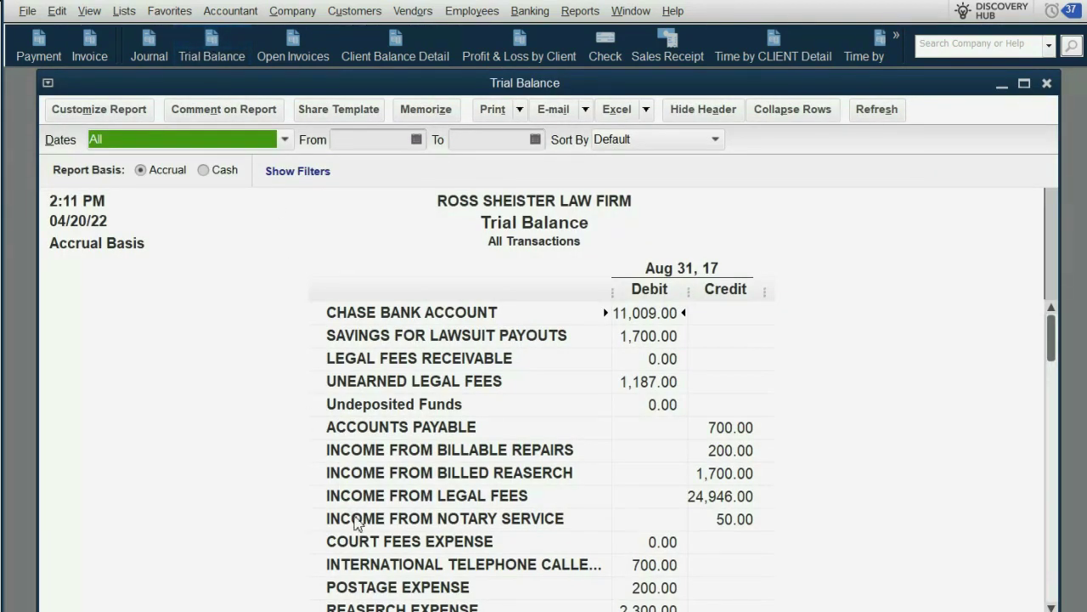
{"action": "left_click", "coordinate": [392, 545]}
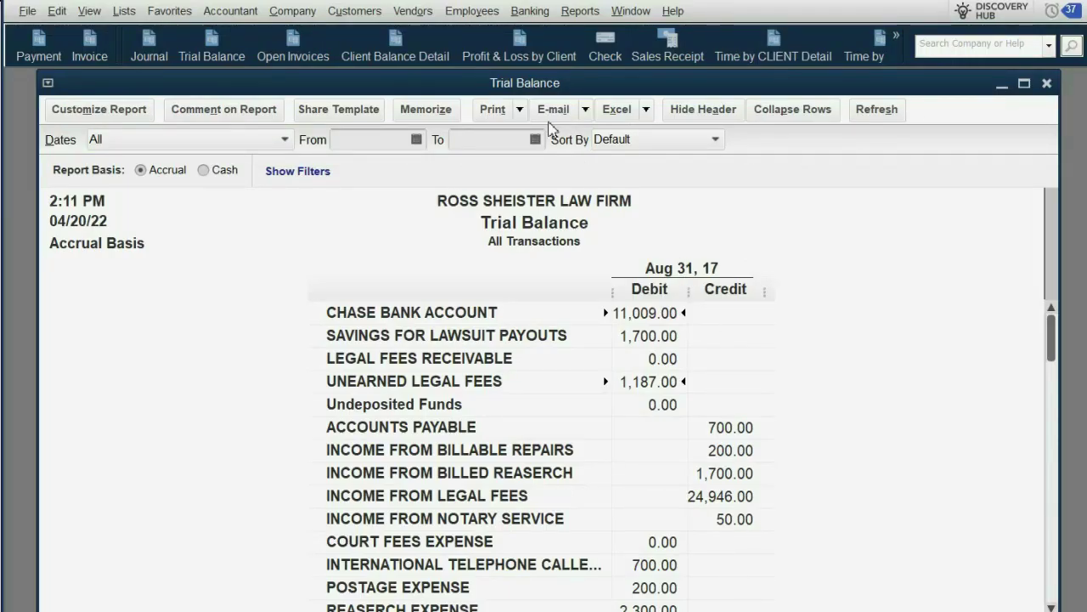
{"action": "left_click", "coordinate": [517, 47]}
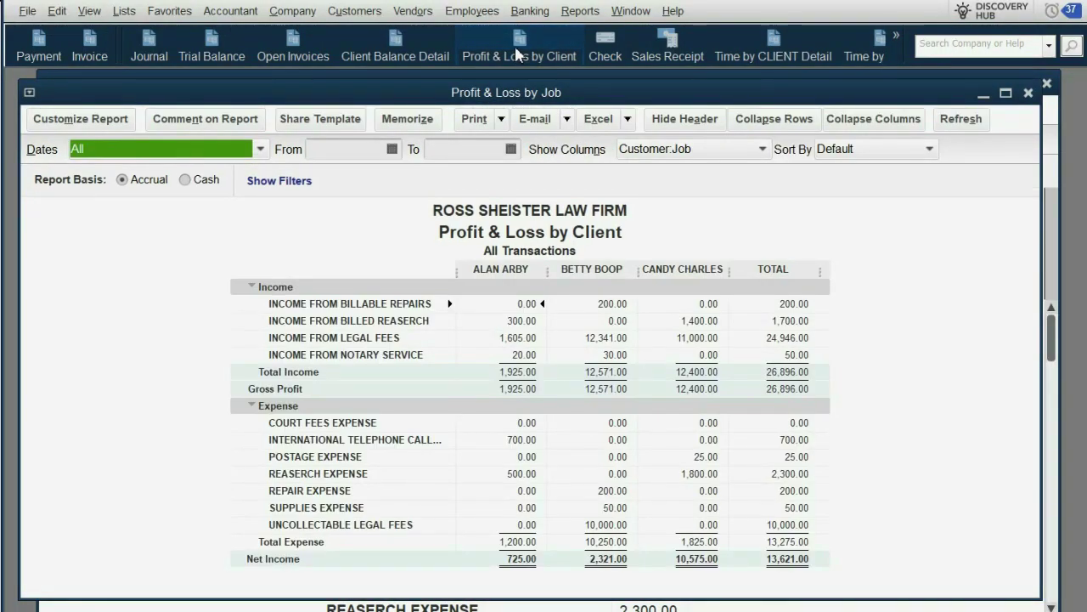
{"action": "left_click", "coordinate": [712, 423]}
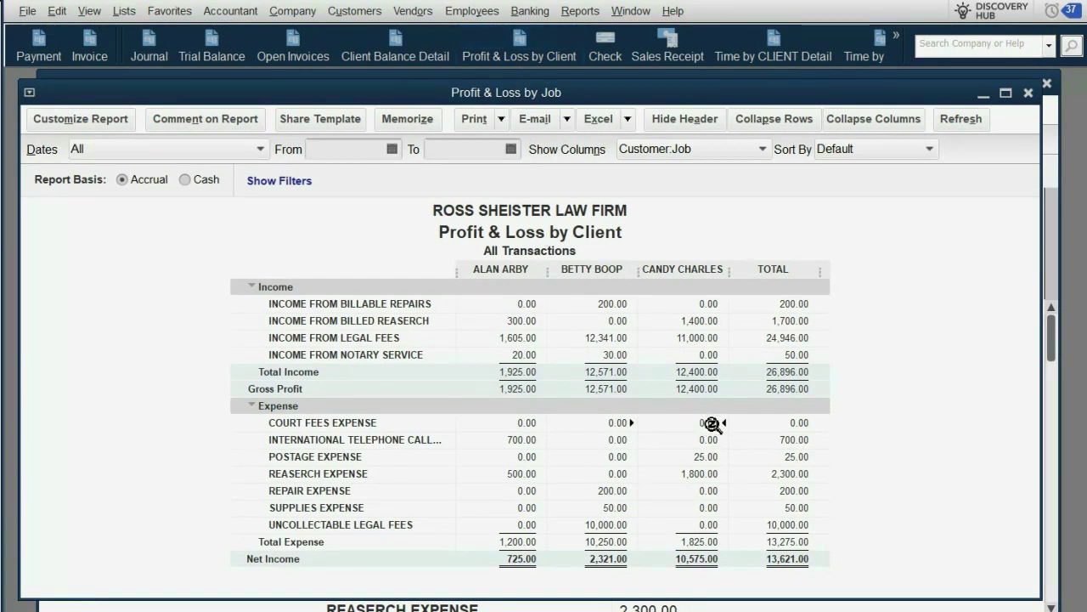